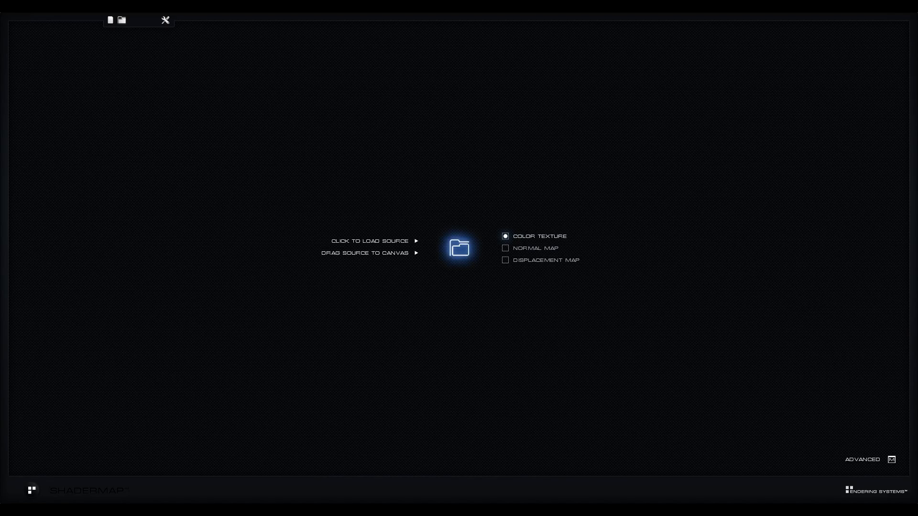
- Load the face, limbs and torso images as Color Texture sources and arrange them in the first column's top three rows
click(356, 153)
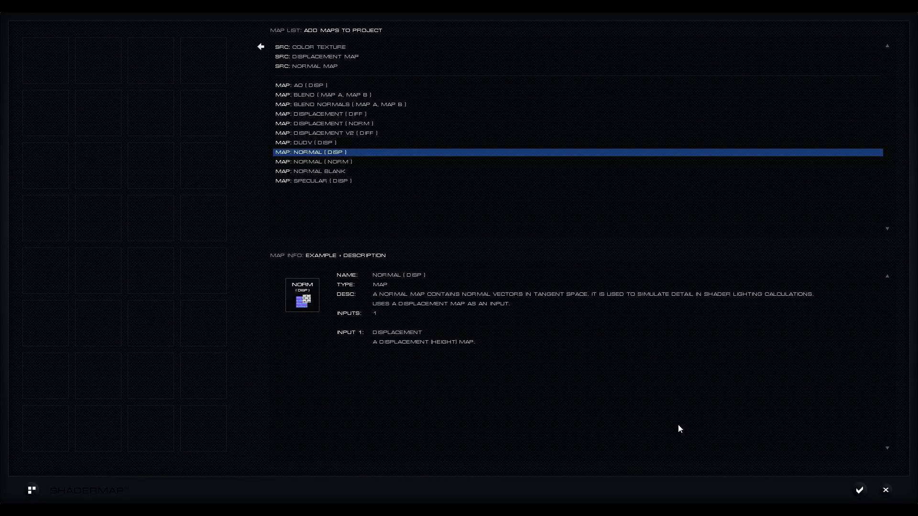
click(311, 46)
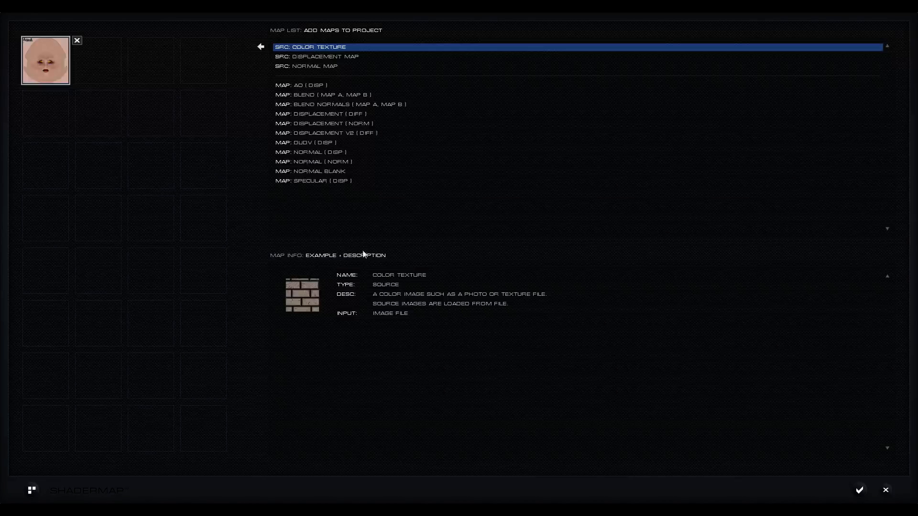
drag(100, 69, 47, 120)
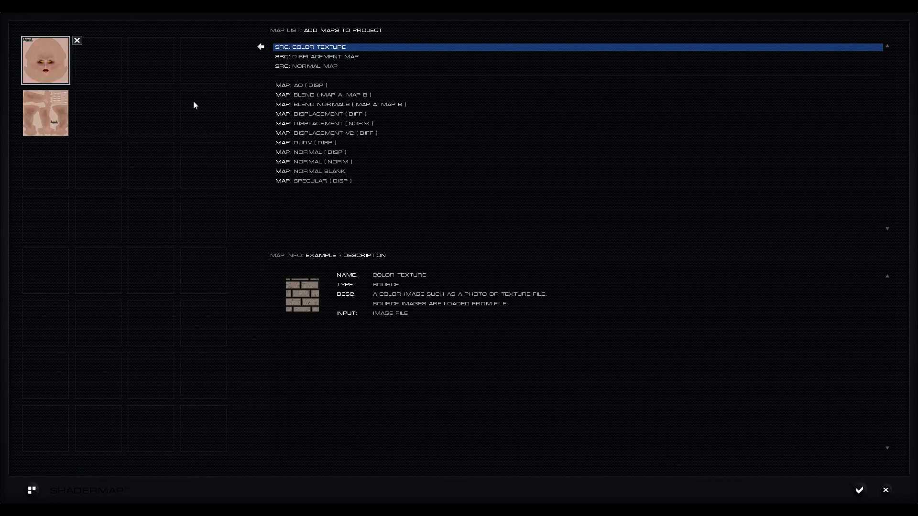
drag(95, 66, 52, 167)
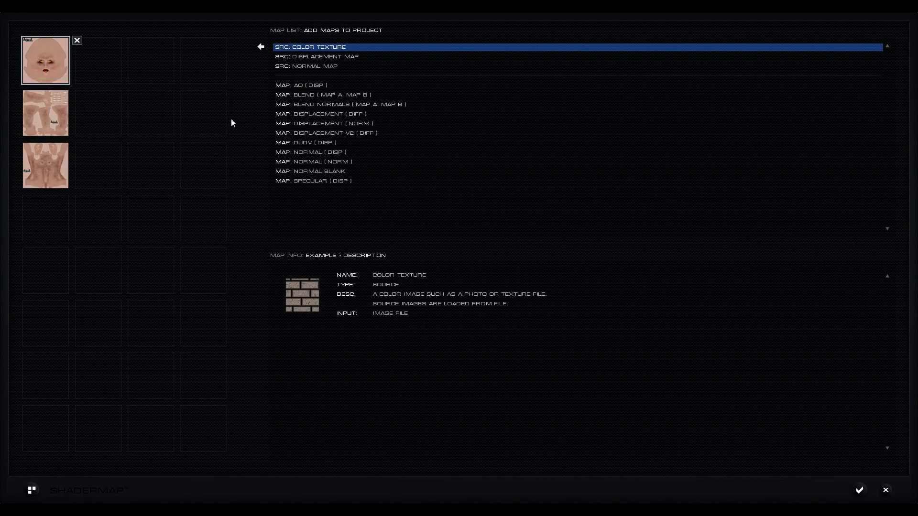
- Load the face and limbs displacement maps as Displacement Map sources and place each beside its color texture
click(321, 57)
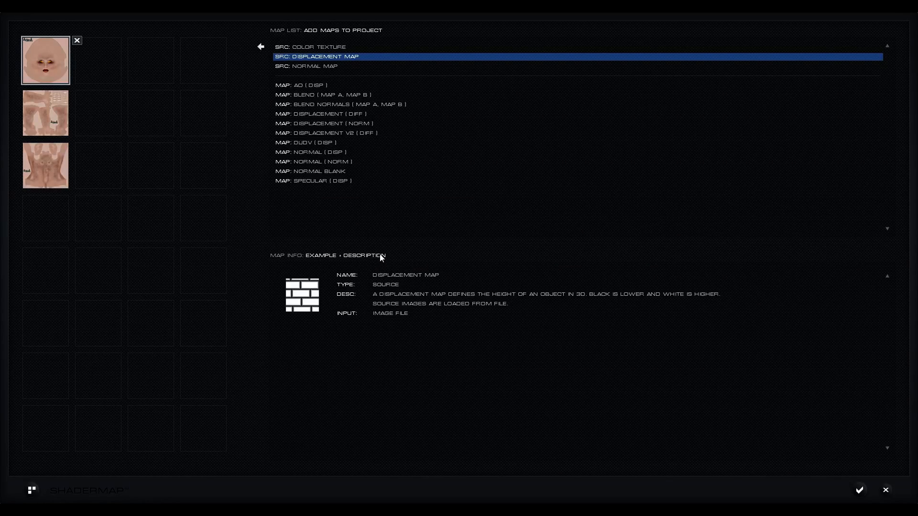
click(106, 69)
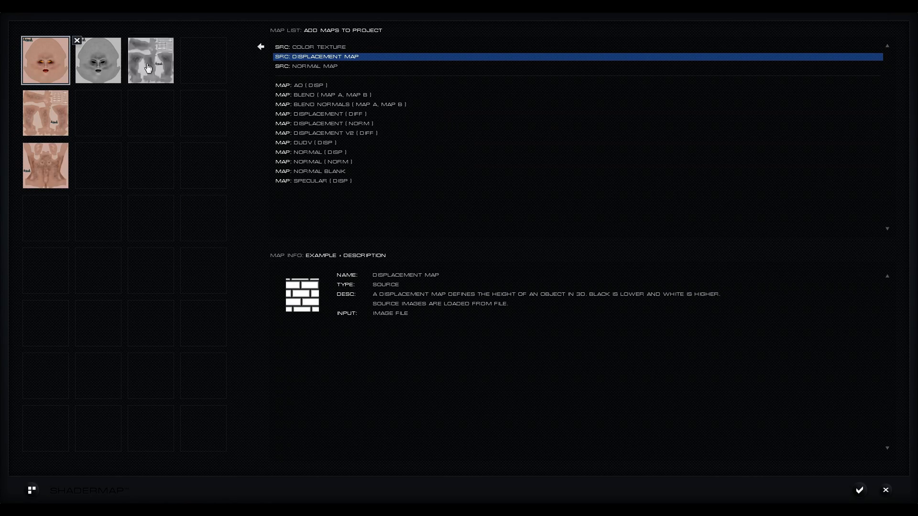
drag(149, 72, 99, 119)
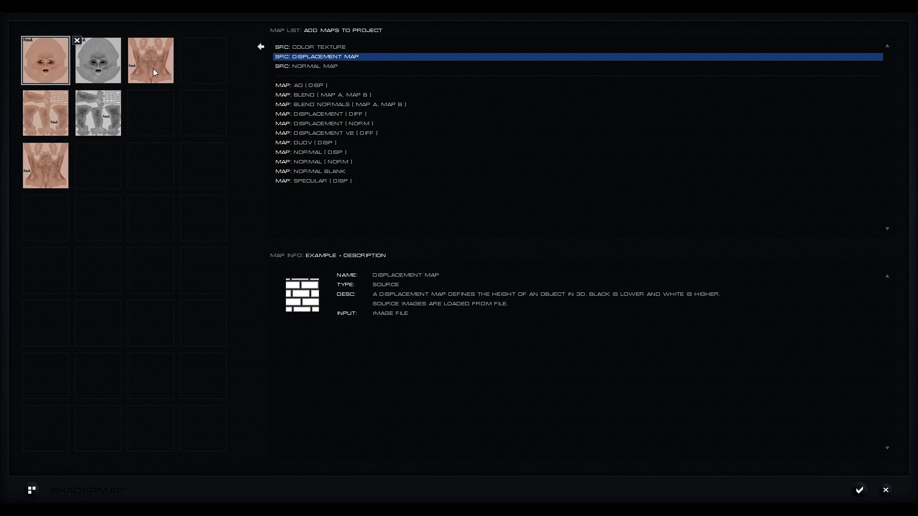
- Replace the wrongly loaded torso color image with the torso displacement map in the second column's third row
drag(153, 68, 109, 171)
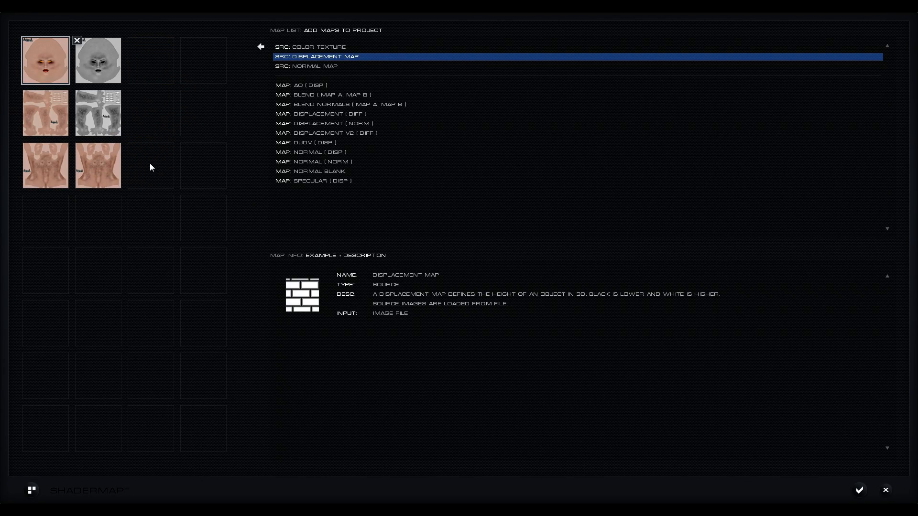
click(108, 169)
click(130, 146)
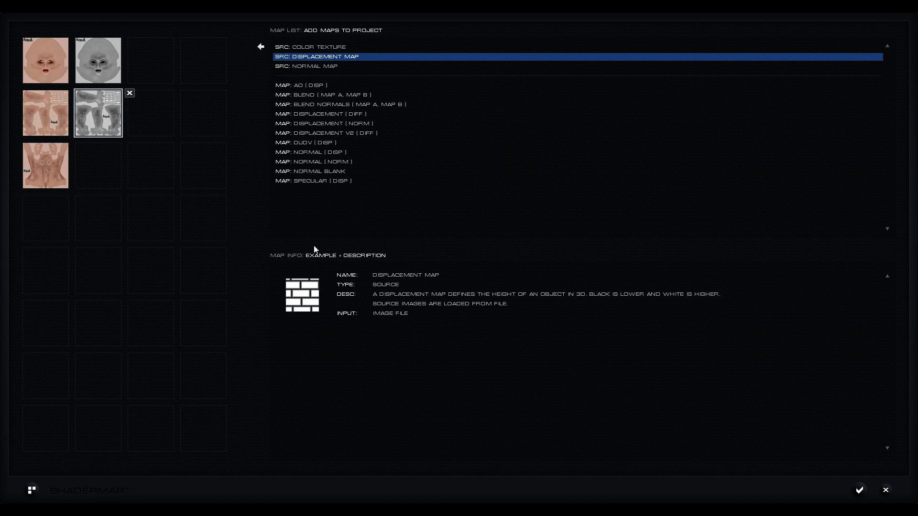
drag(150, 55, 101, 167)
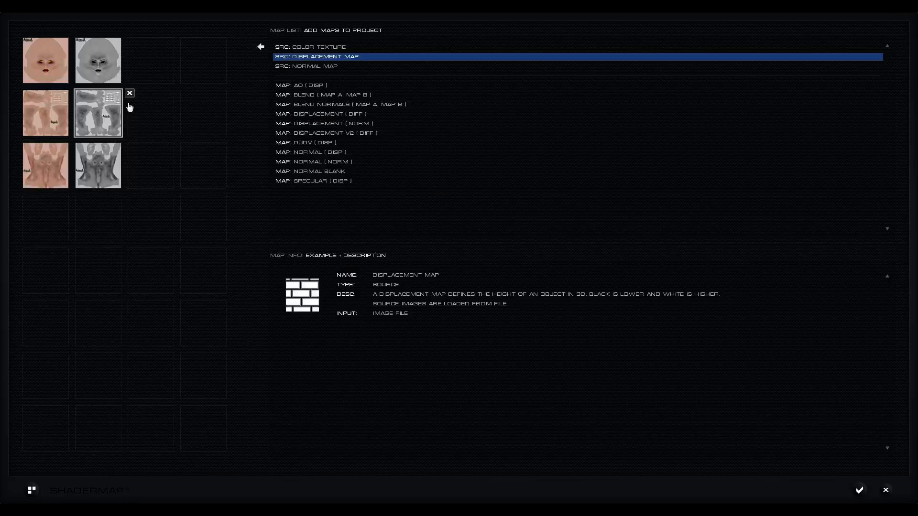
- Add three Normal (Disp) maps and place one of them in the third row beside the torso displacement map
click(313, 152)
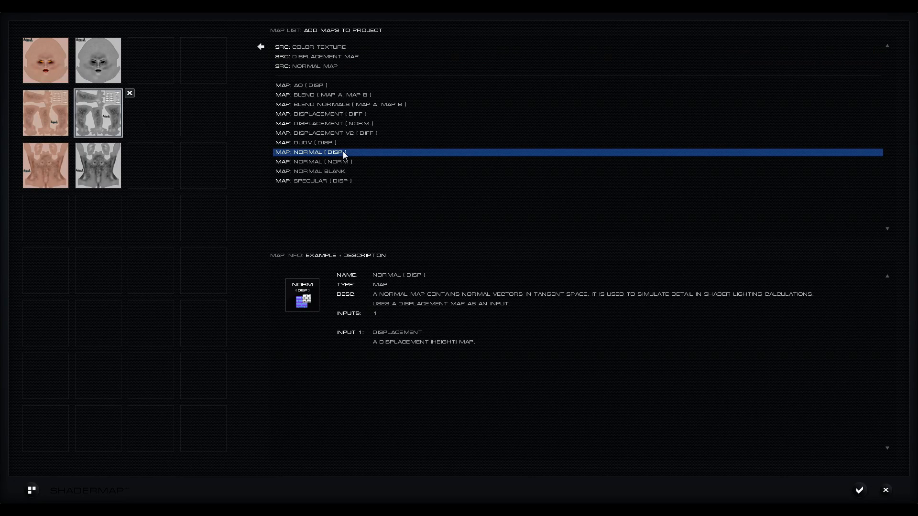
double_click(319, 151)
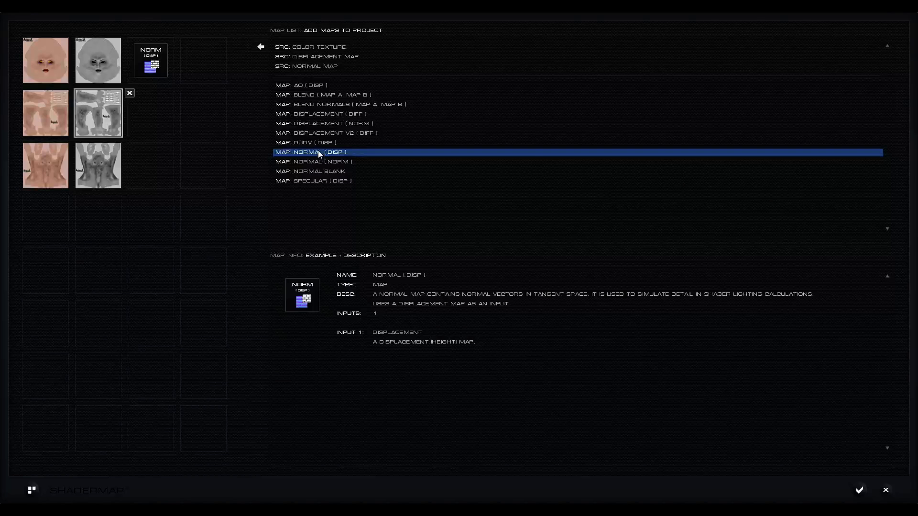
double_click(317, 151)
double_click(291, 150)
drag(151, 118, 161, 145)
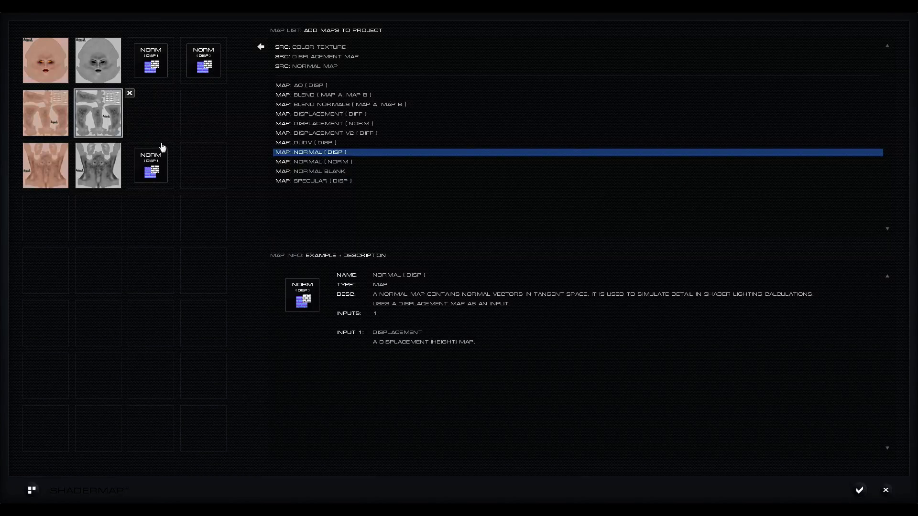
- Place the remaining normal map in row two and connect the row two and three normal maps to their own rows' displacement maps
drag(200, 79, 98, 115)
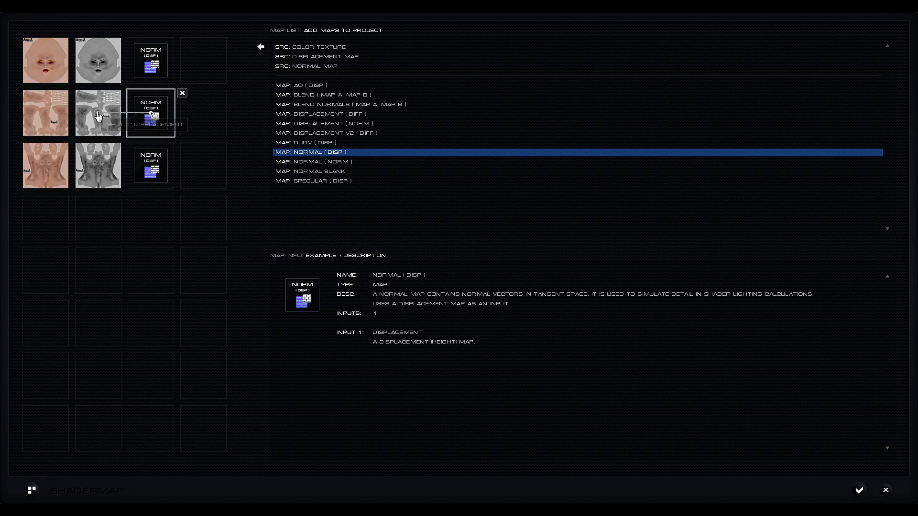
click(149, 166)
drag(97, 63, 98, 165)
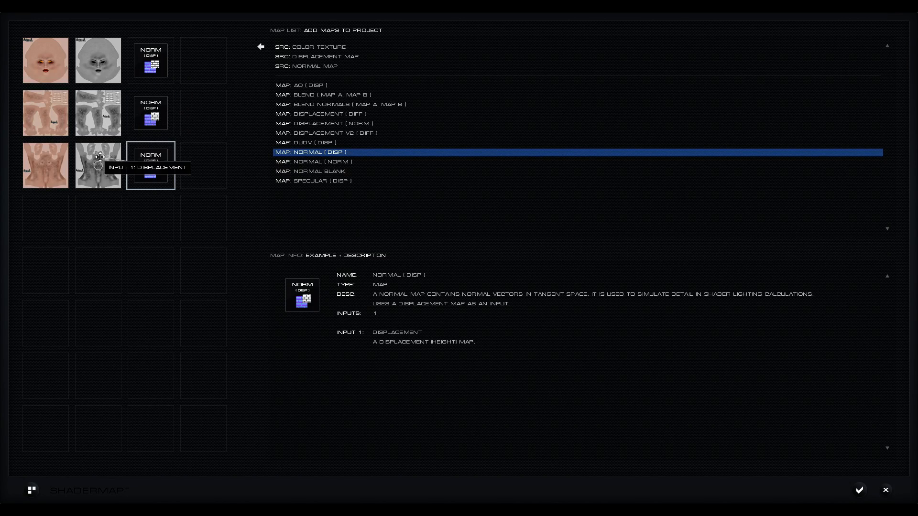
click(150, 62)
click(151, 105)
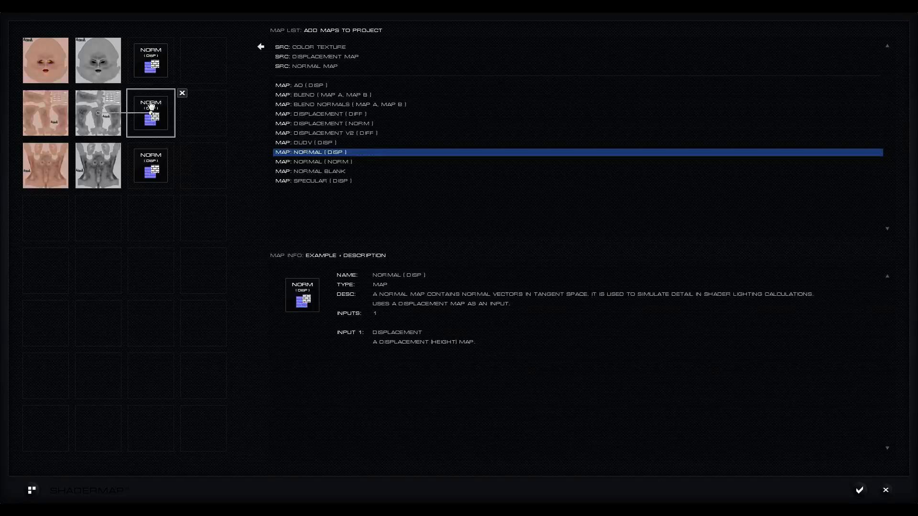
click(149, 165)
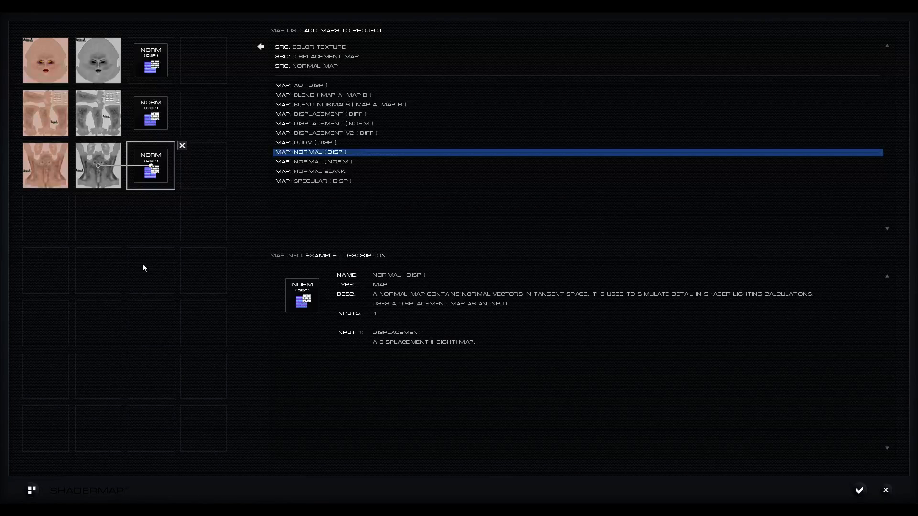
- Load the dark face, limbs and torso detail displacement maps and place them in the second column, rows four to six
click(312, 57)
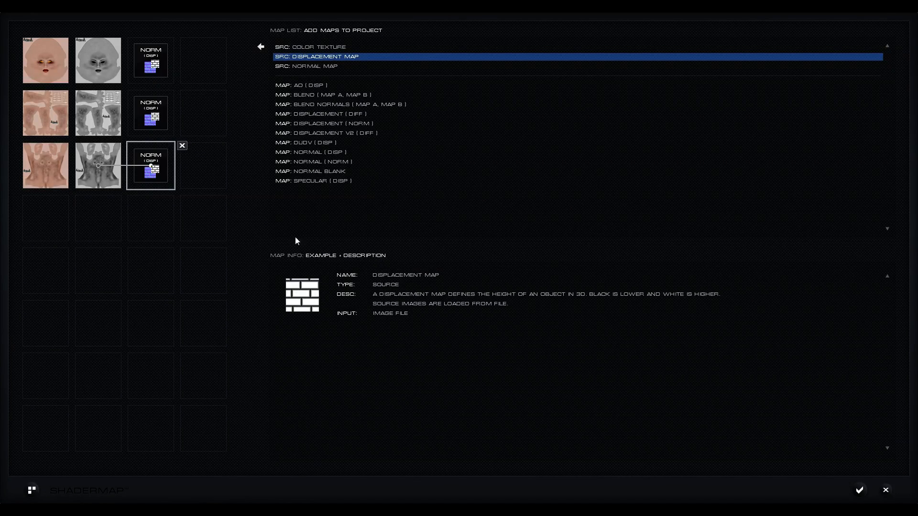
drag(202, 61, 99, 218)
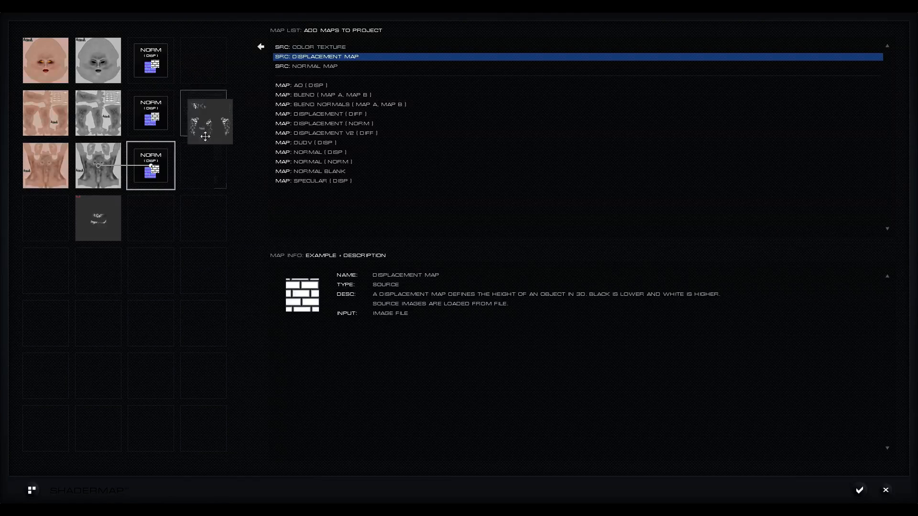
click(98, 270)
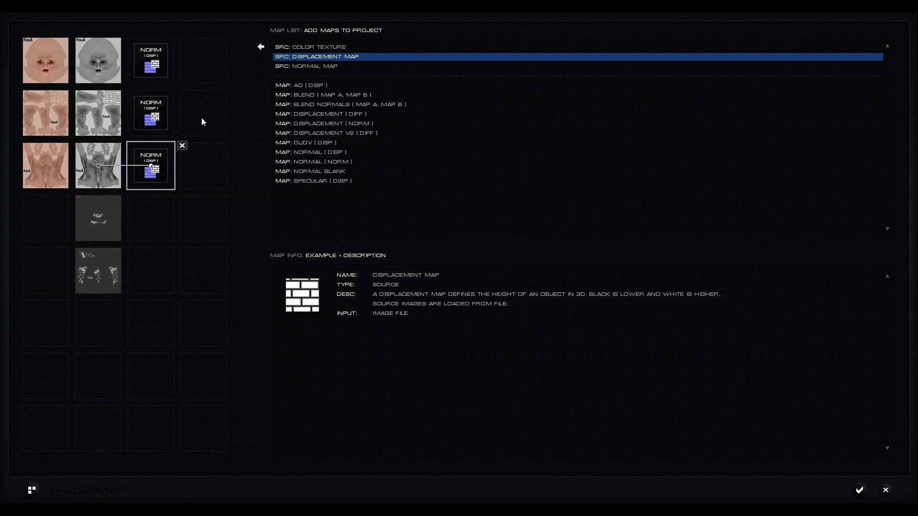
click(116, 304)
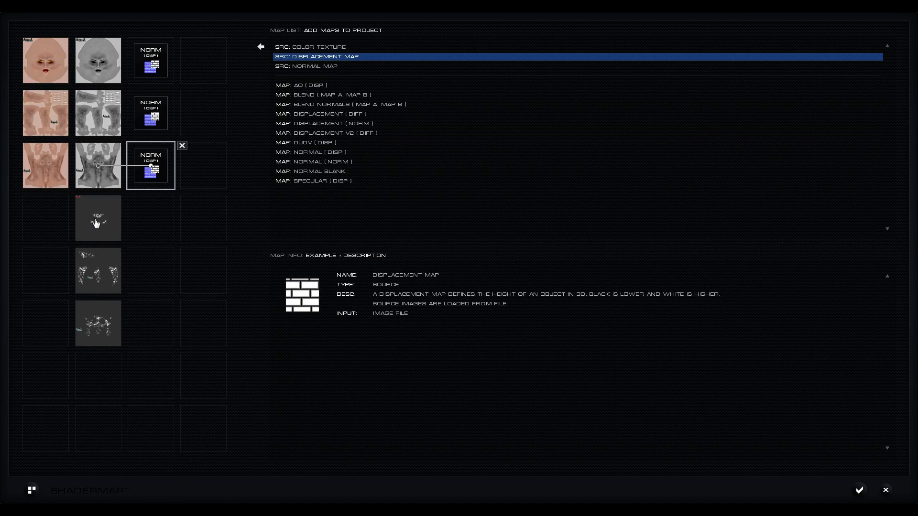
- Add three Normal (Disp) maps in rows four to six and connect each to the detail displacement map in its row
click(321, 152)
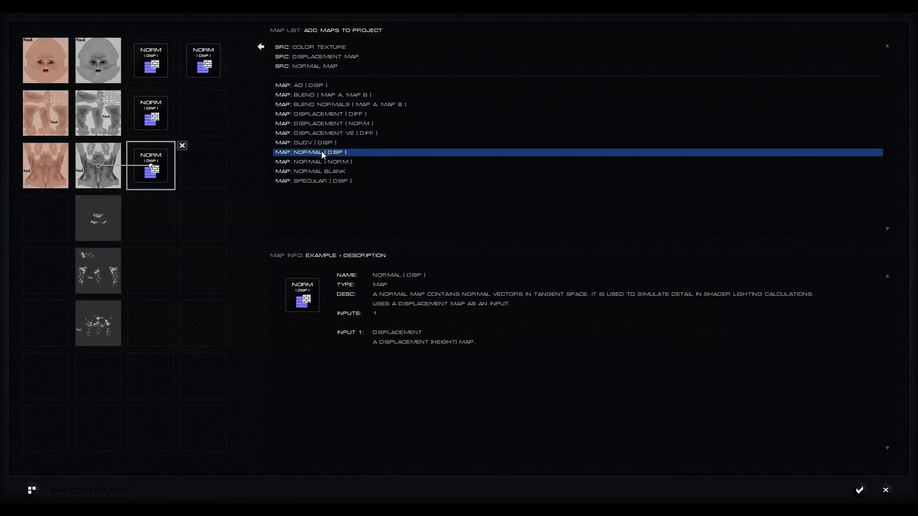
drag(205, 54, 147, 222)
click(147, 222)
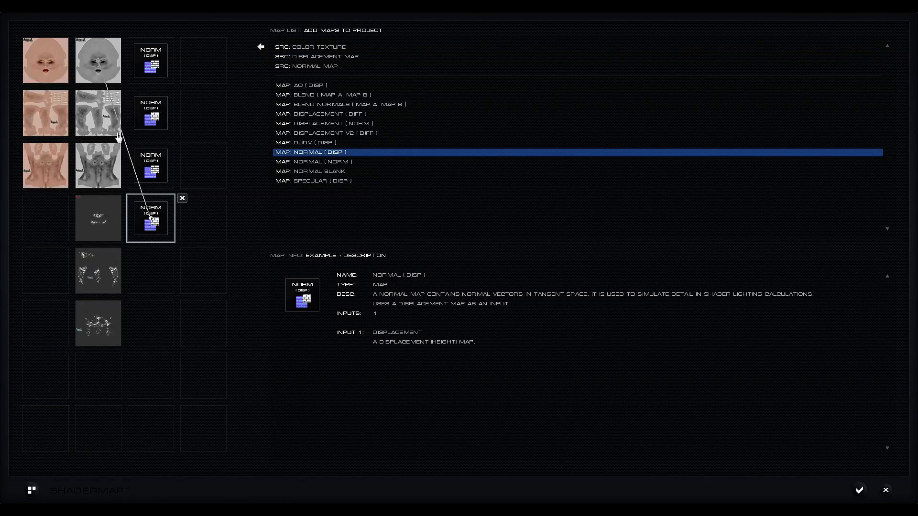
drag(119, 137, 96, 219)
drag(329, 153, 150, 271)
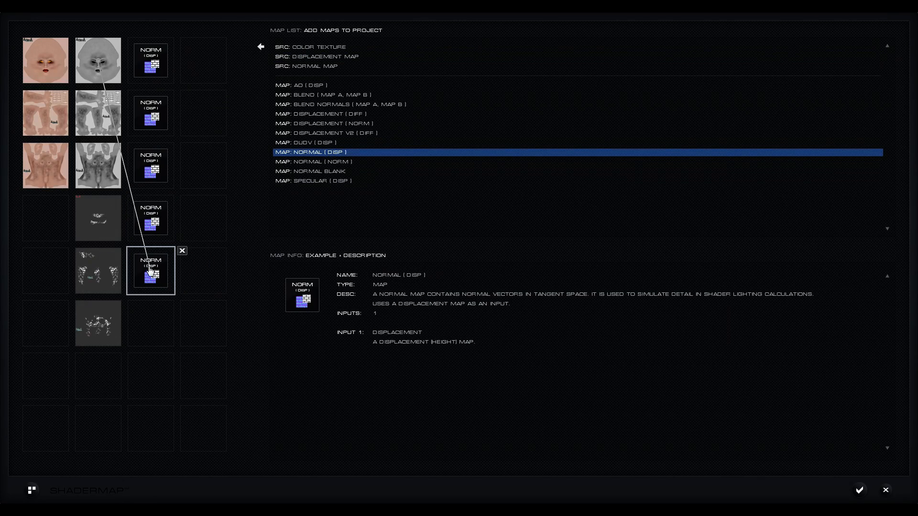
drag(98, 64, 99, 258)
drag(330, 151, 97, 323)
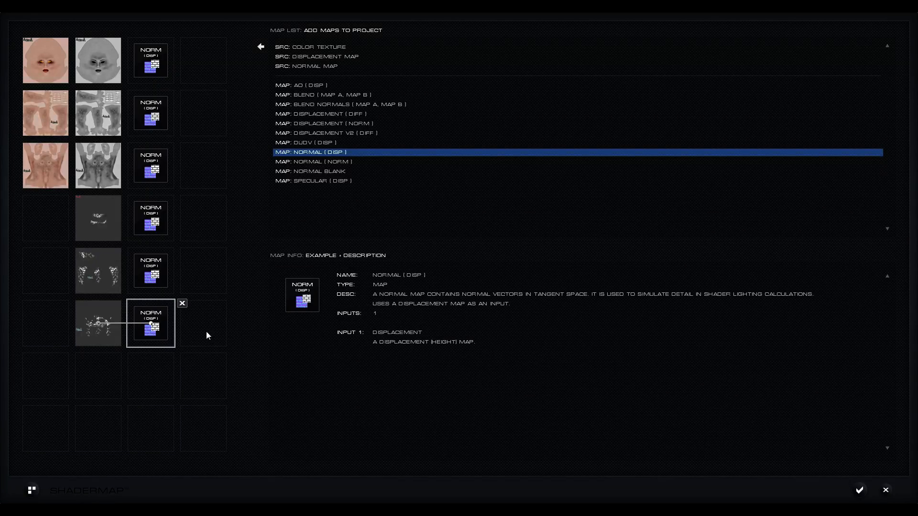
- Add a Blend Normals map in row four that blends the first-row normal map with the fourth-row normal map
click(324, 104)
drag(324, 105, 203, 231)
click(203, 221)
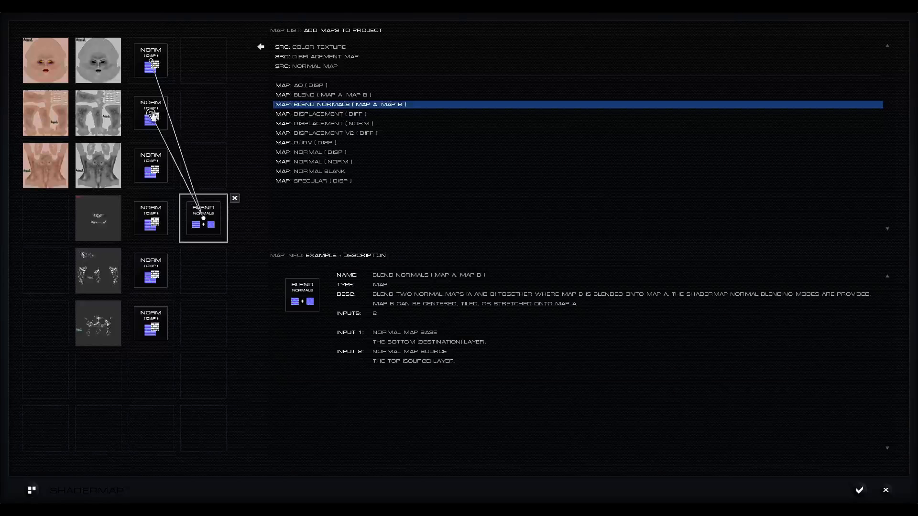
drag(151, 115, 151, 221)
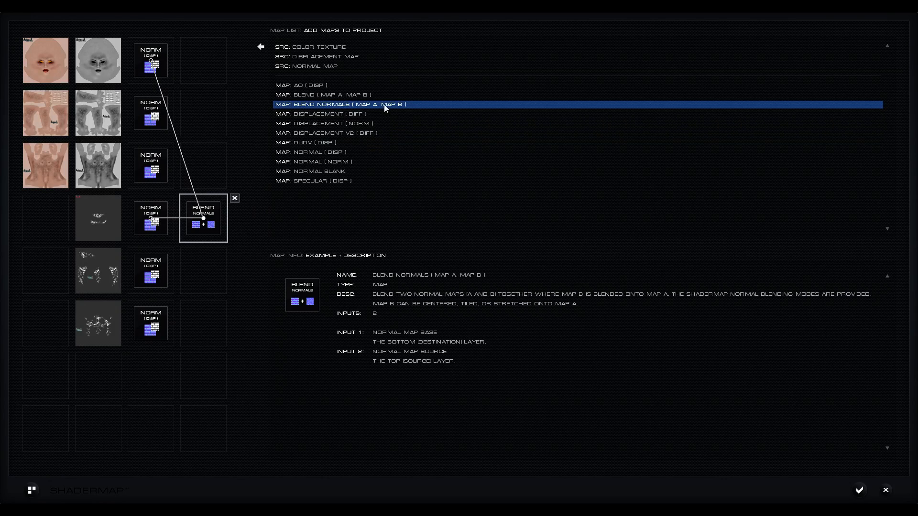
- Add a Blend Normals map in row five that blends the second-row normal map with the fifth-row normal map
drag(385, 103, 206, 263)
click(205, 264)
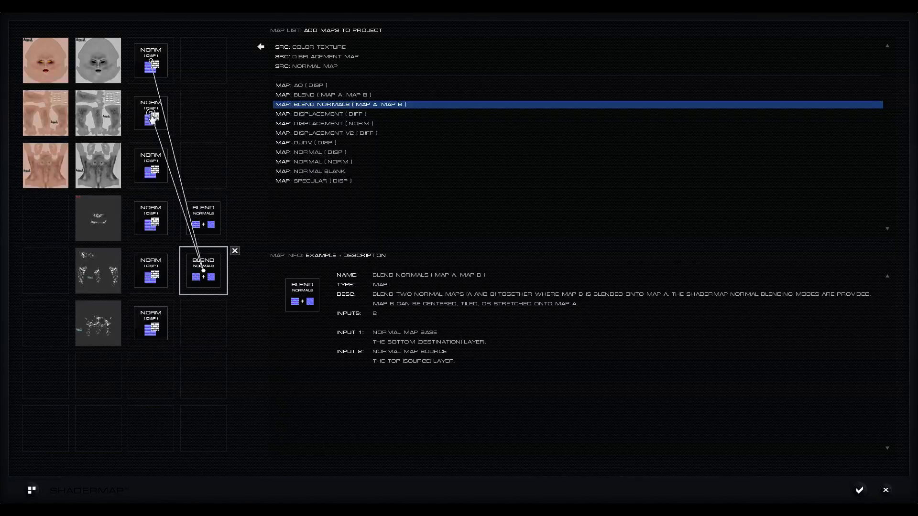
drag(151, 115, 149, 272)
drag(150, 63, 152, 115)
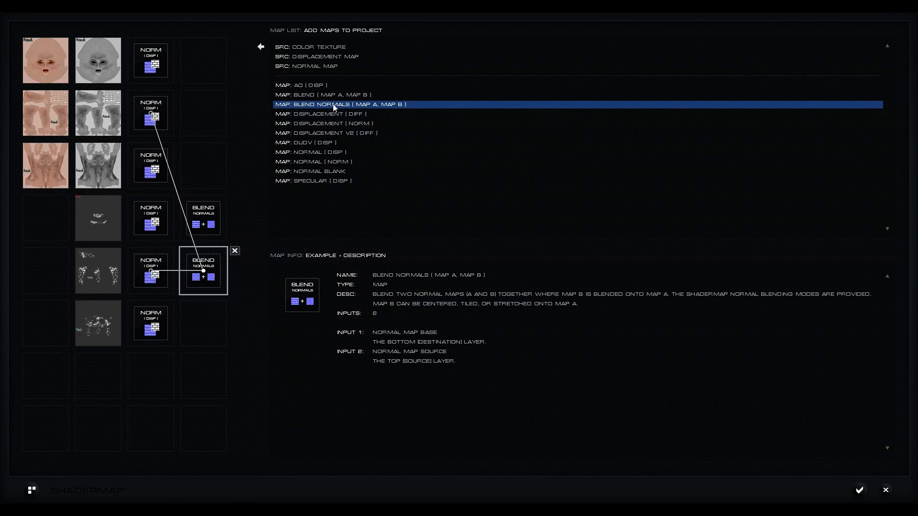
- Add a Blend Normals map in row six that blends the third-row and sixth-row normal maps, and check the fourth-row blend's inputs
drag(332, 104, 200, 330)
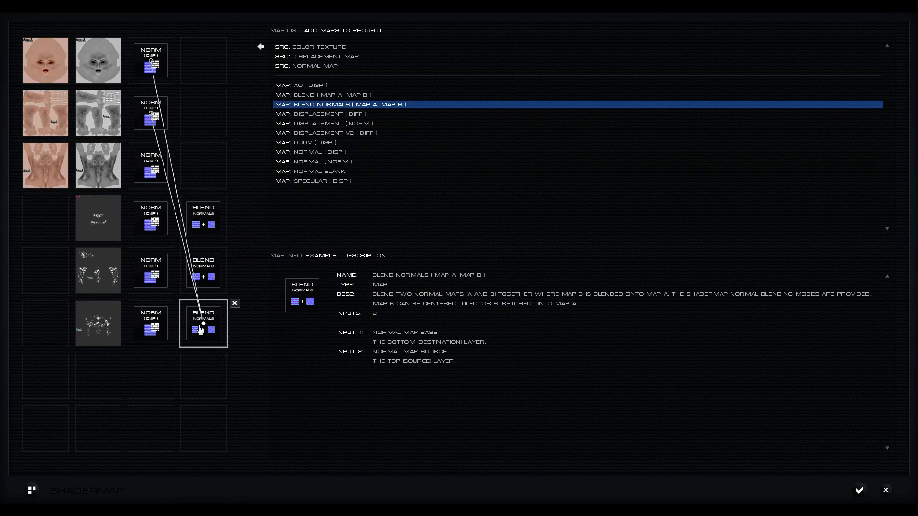
drag(151, 115, 151, 324)
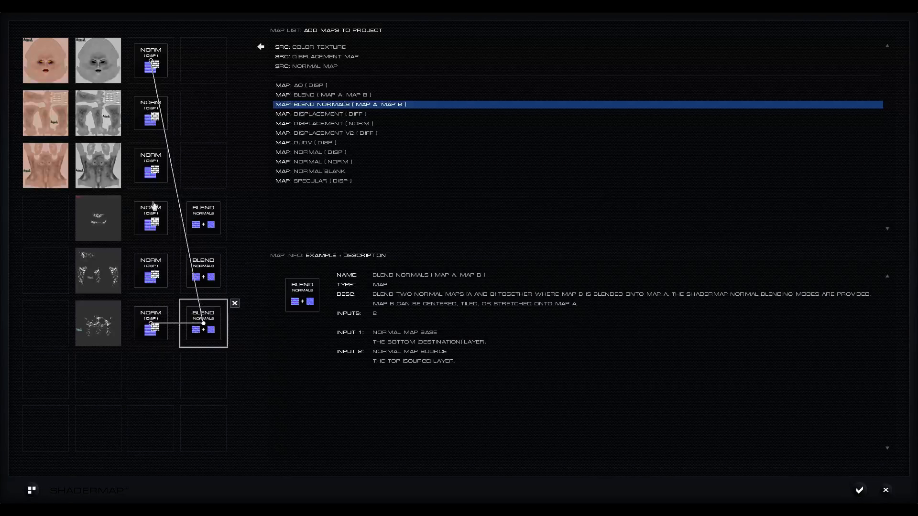
drag(151, 61, 153, 272)
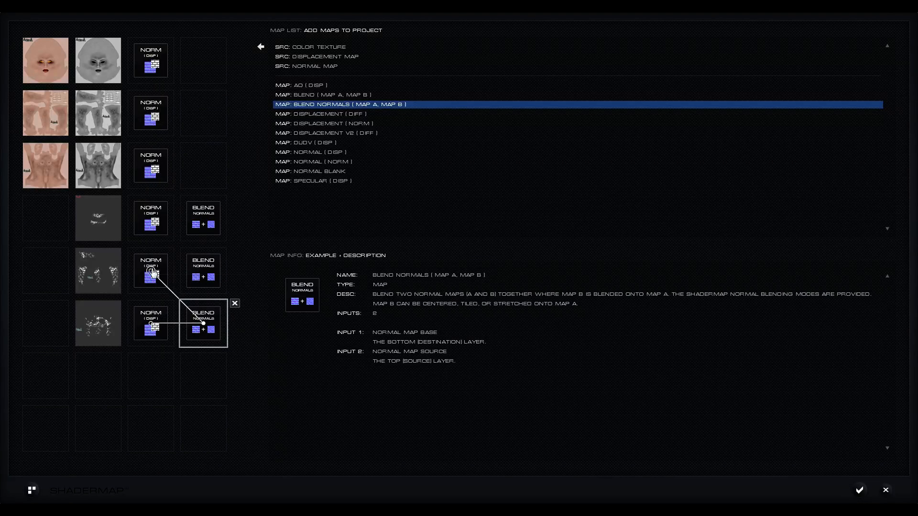
click(200, 215)
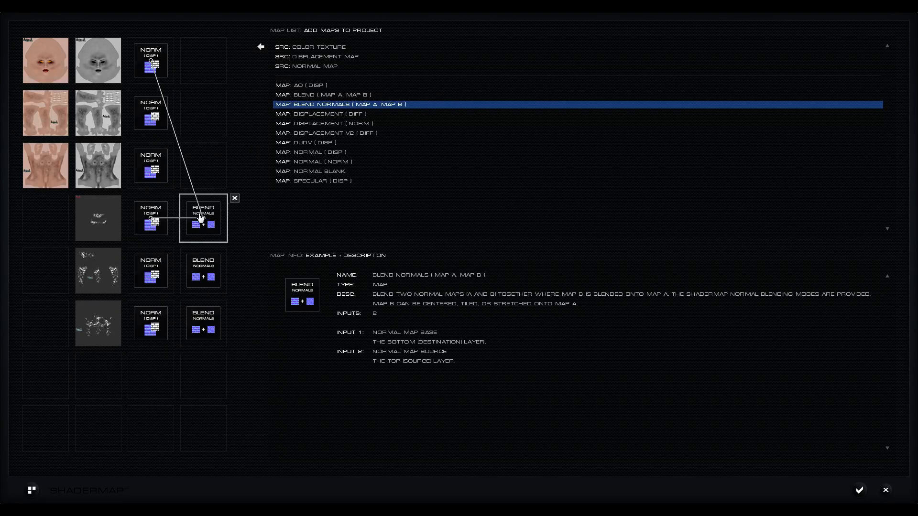
click(197, 312)
drag(151, 271, 151, 166)
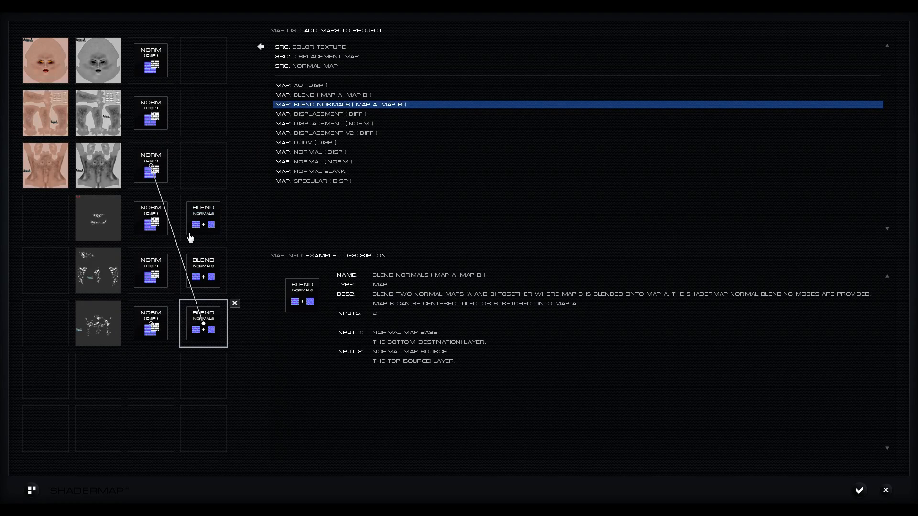
click(201, 223)
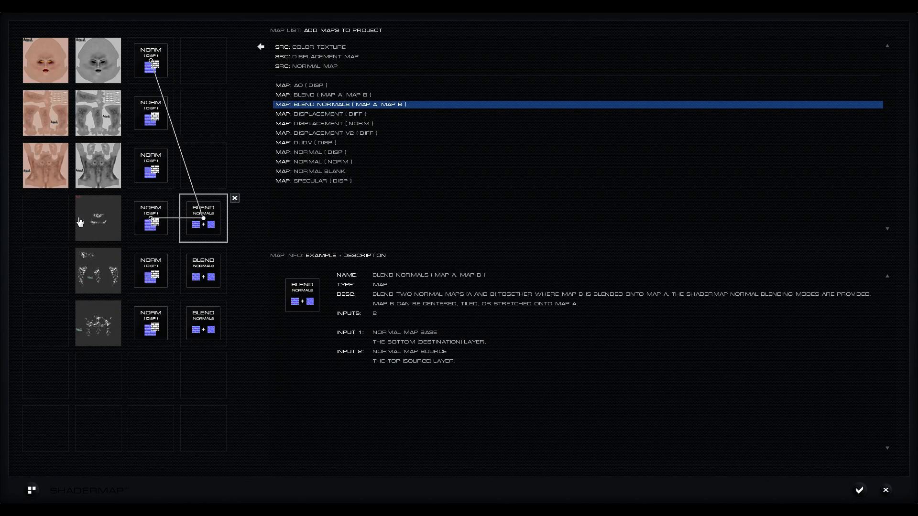
- Check the input connections of the fifth-row and sixth-row Blend Normals maps and apply the map layout to the project
click(202, 274)
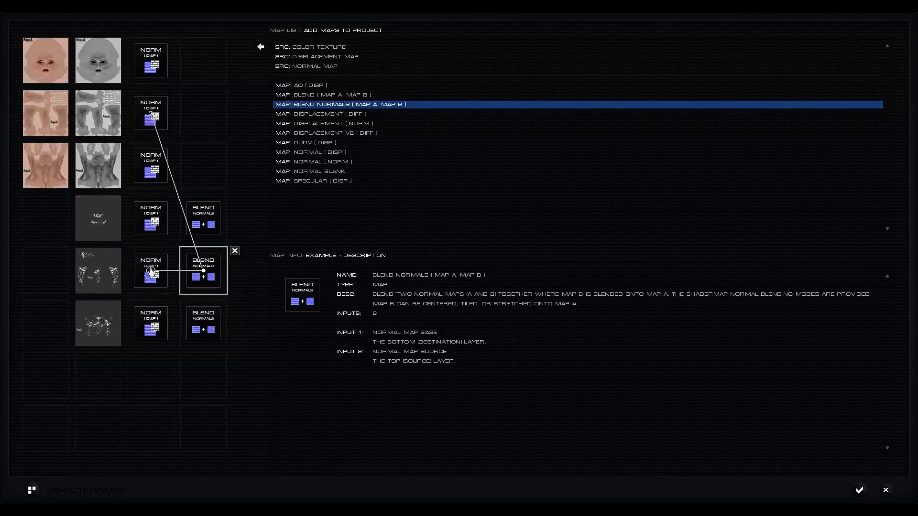
click(203, 323)
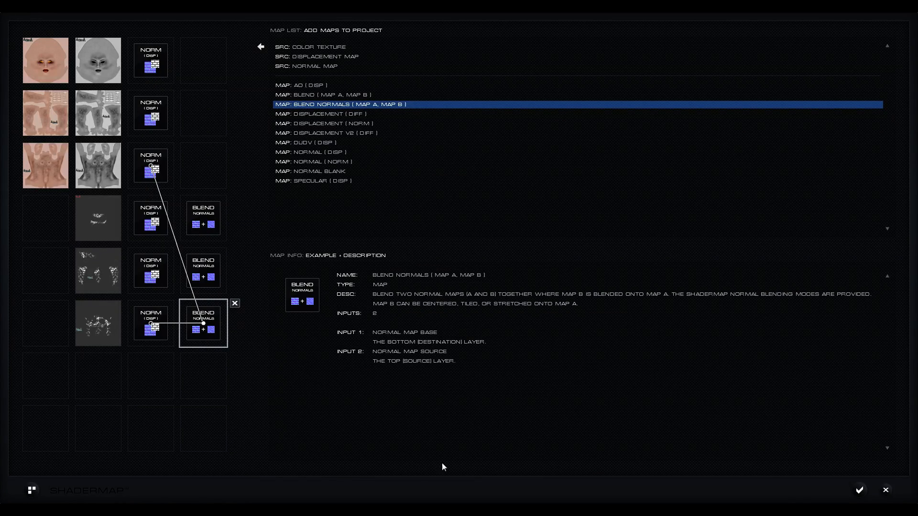
click(859, 490)
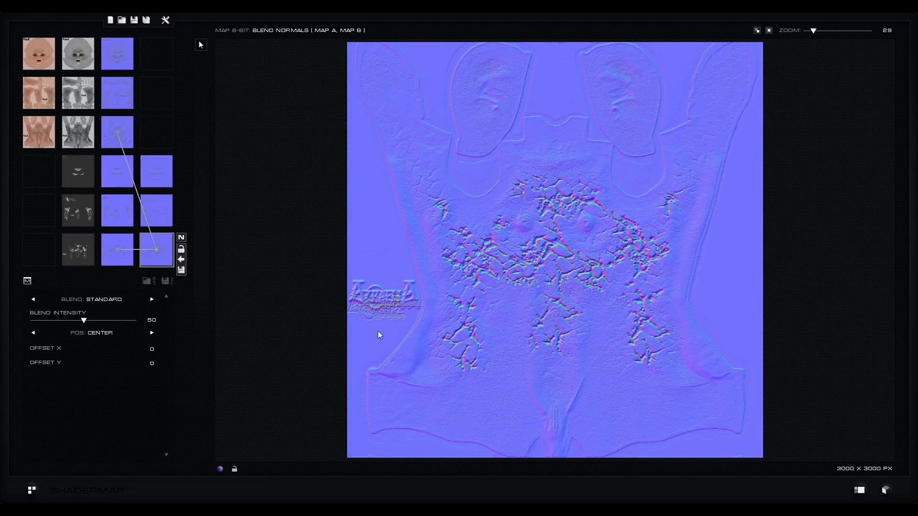
- Select the first-row normal map, show the material visualizer and add a Standard material with the face color texture as diffuse map
click(117, 55)
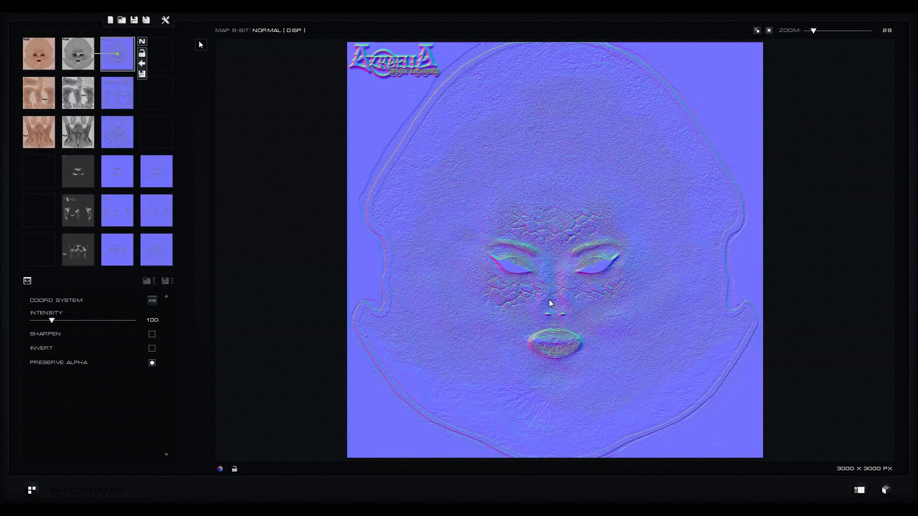
click(886, 491)
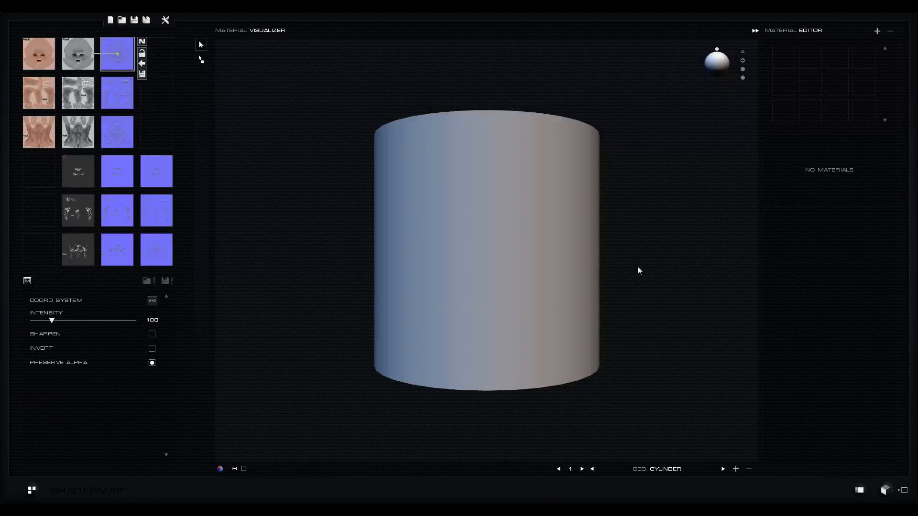
click(877, 33)
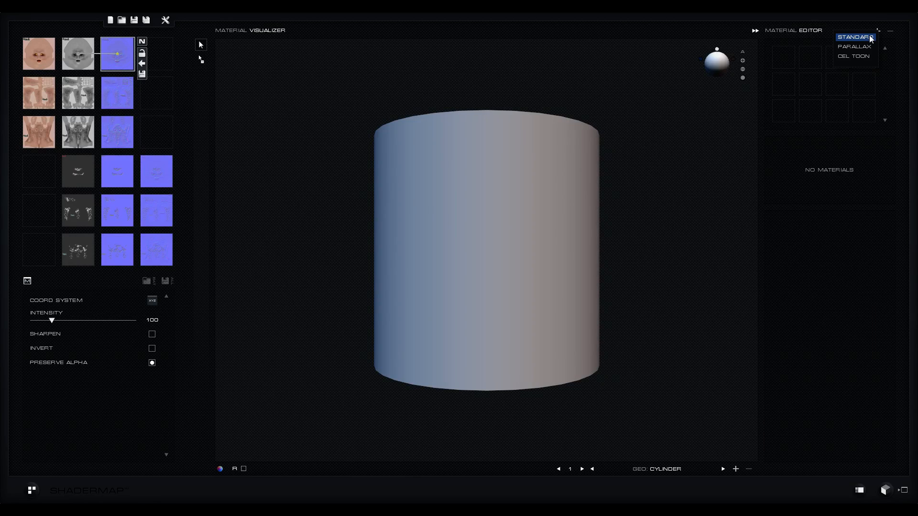
click(855, 38)
click(724, 54)
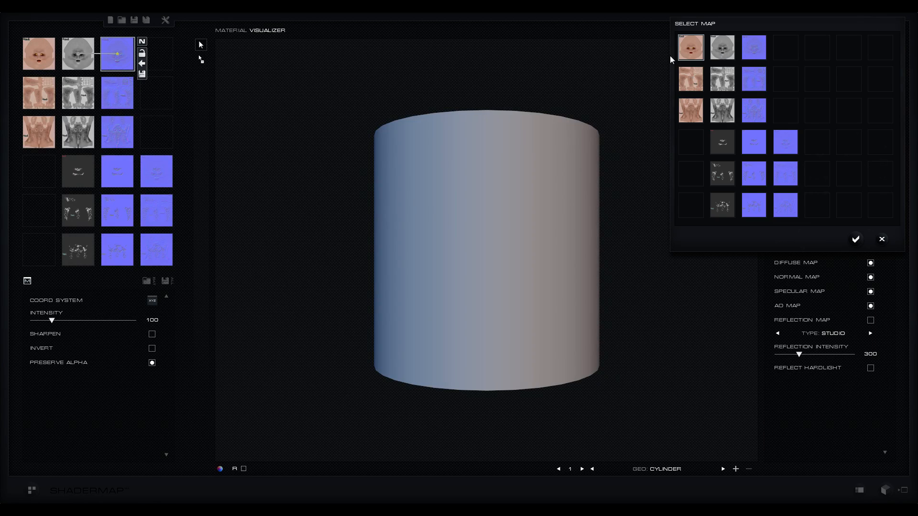
click(856, 239)
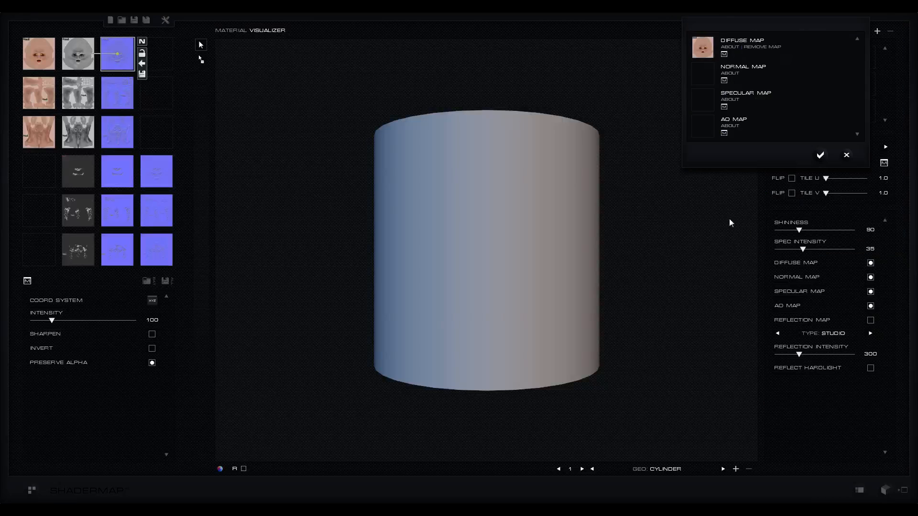
- Assign the first-row normal map to the face material's normal map slot and apply the material to the cylinder
click(725, 83)
click(754, 52)
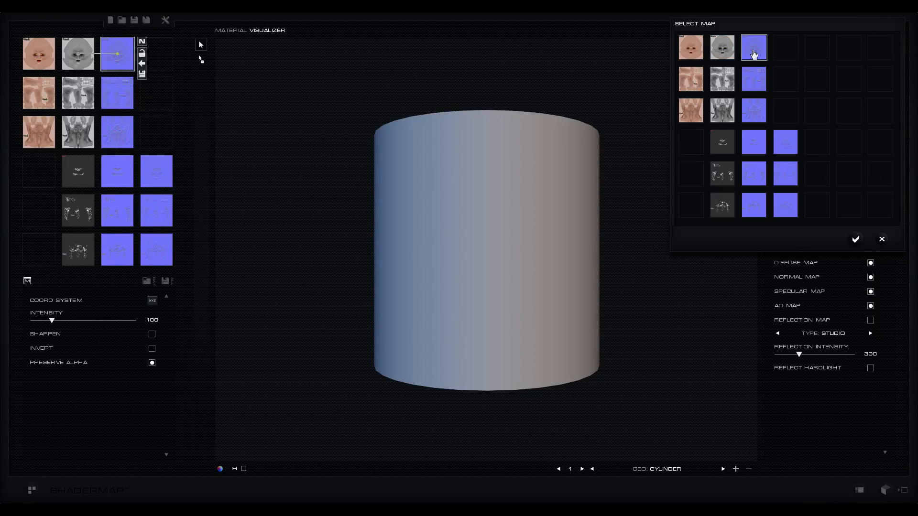
click(856, 239)
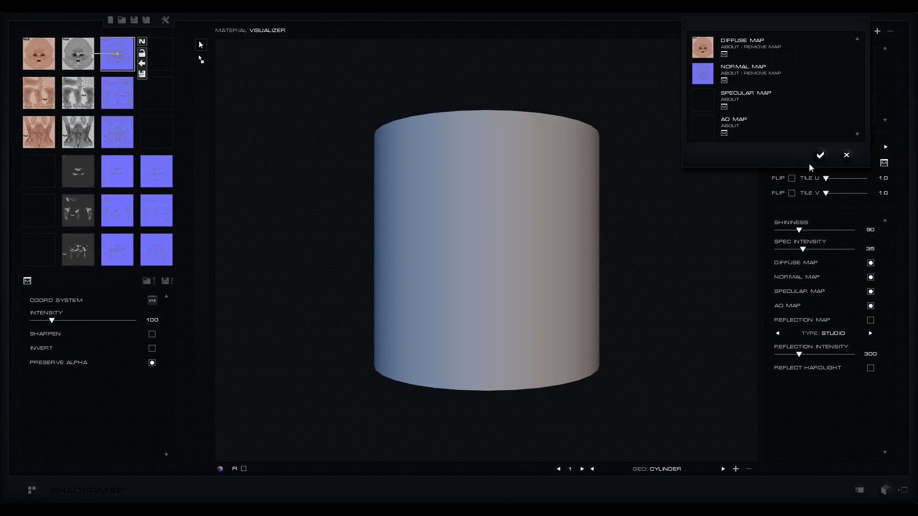
click(818, 154)
drag(788, 66, 507, 246)
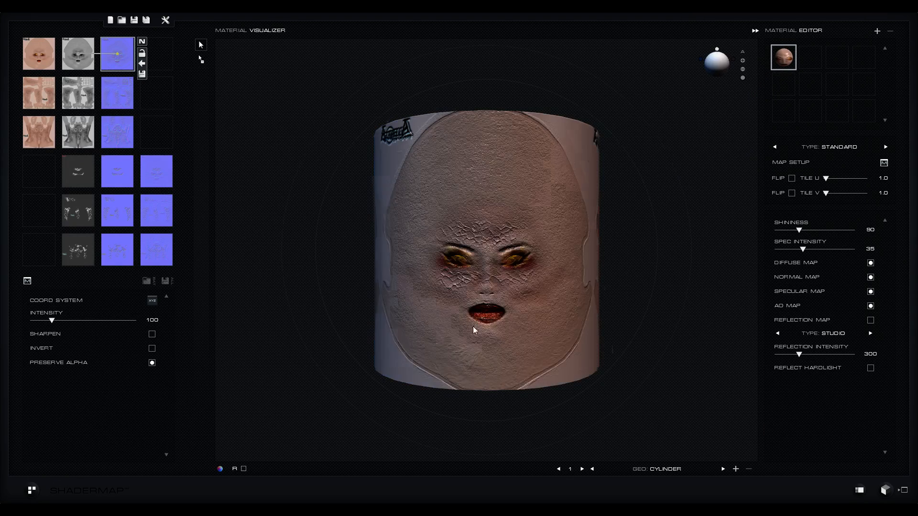
- Set the first-row normal map's intensity to 5 and inspect the face texture's surface on the cylinder
drag(473, 326, 548, 186)
scroll(548, 178, up, 5)
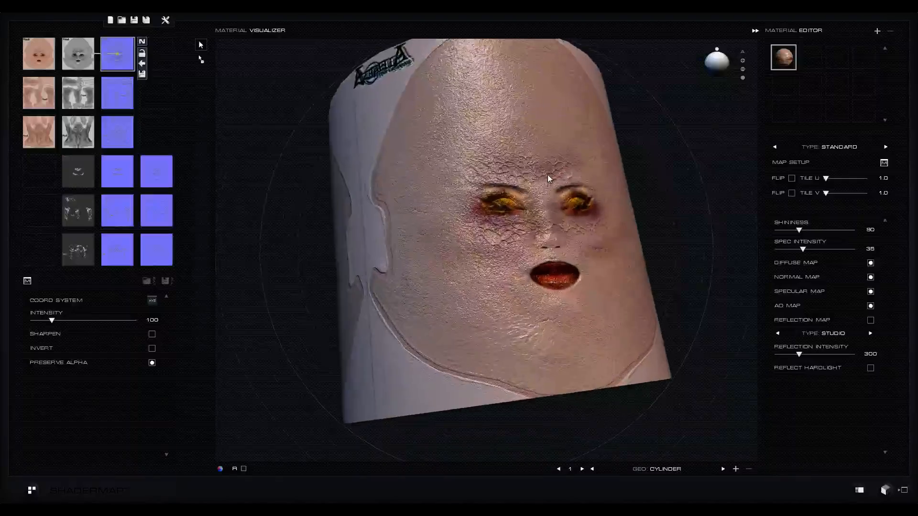
scroll(548, 177, up, 5)
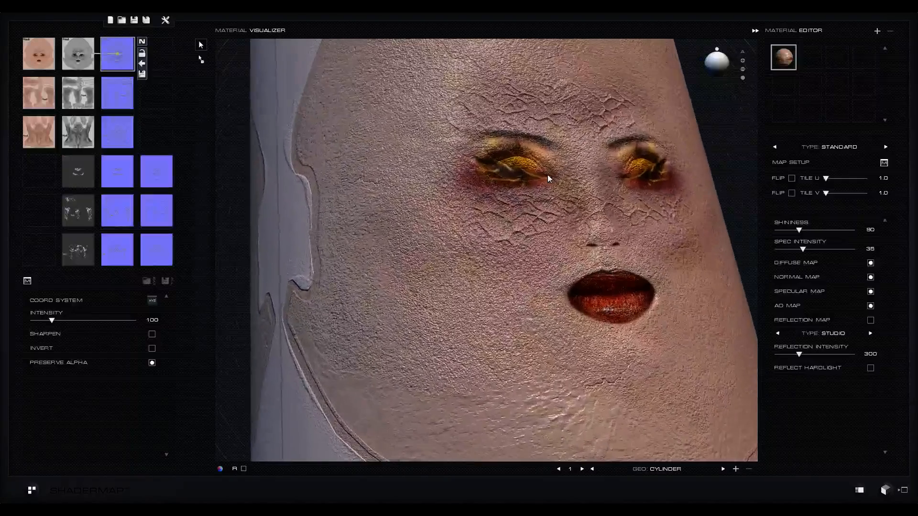
drag(430, 307, 438, 281)
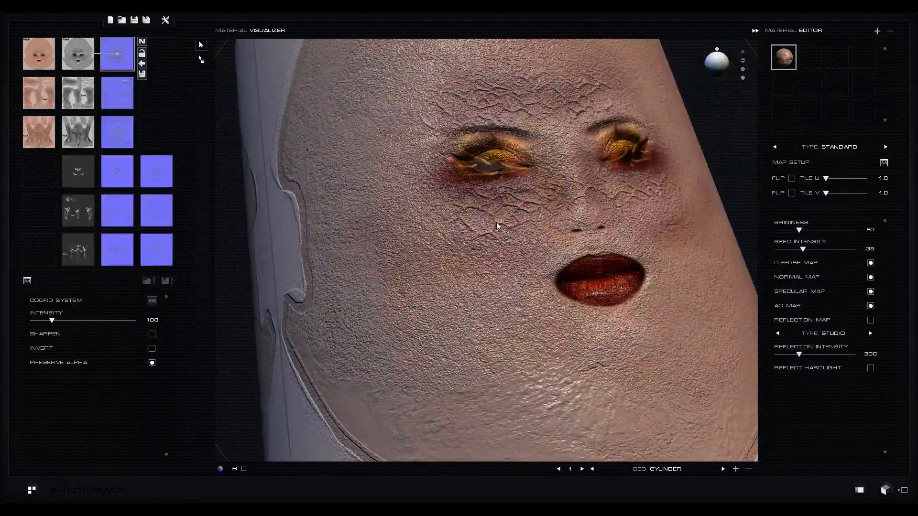
drag(518, 220, 469, 88)
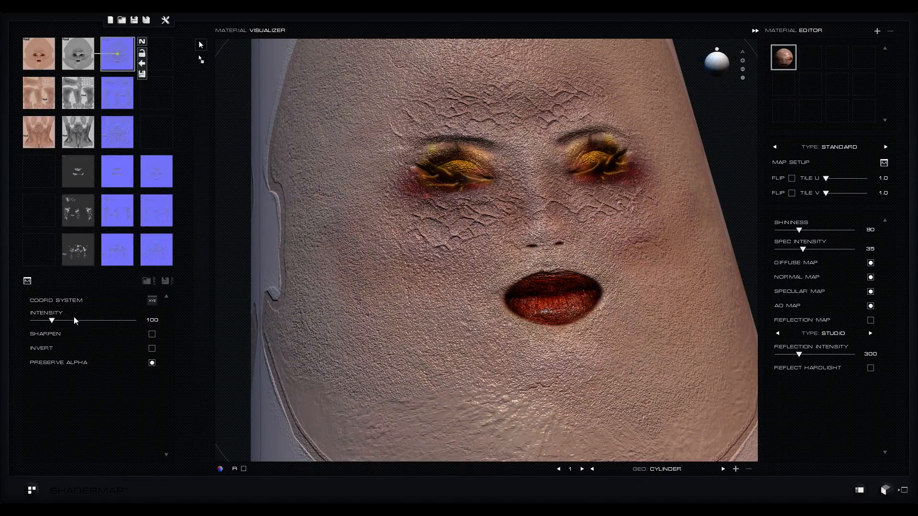
click(152, 320)
text(5)
key(Return)
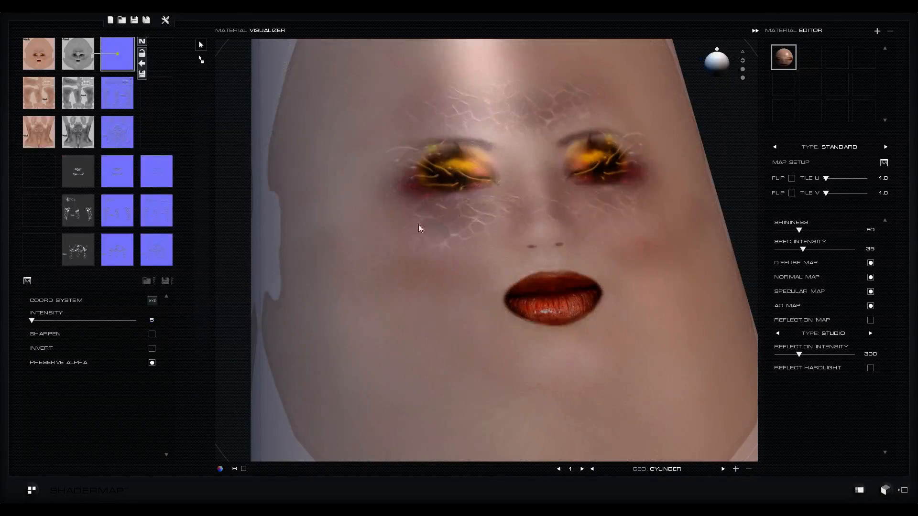
drag(596, 245, 601, 240)
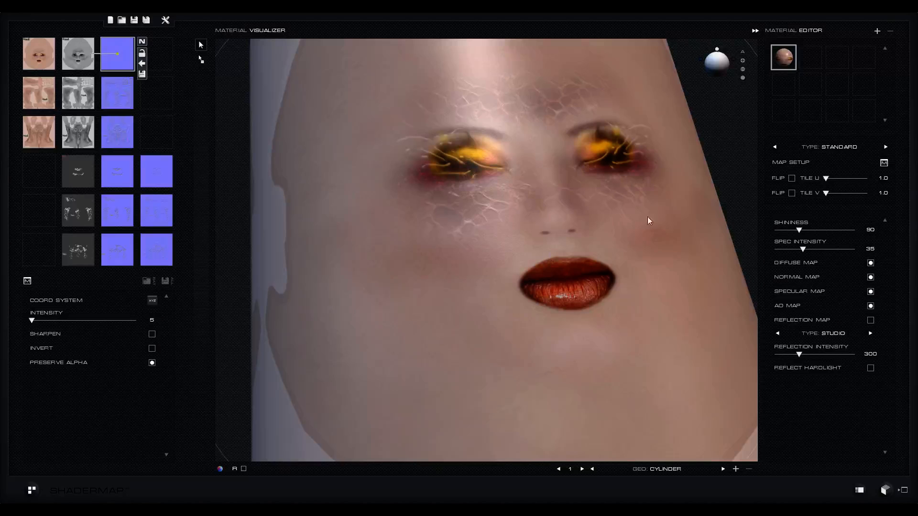
drag(482, 338, 440, 307)
- Raise the first-row normal map's intensity in small increments through 7 and 8 up to 9
click(152, 321)
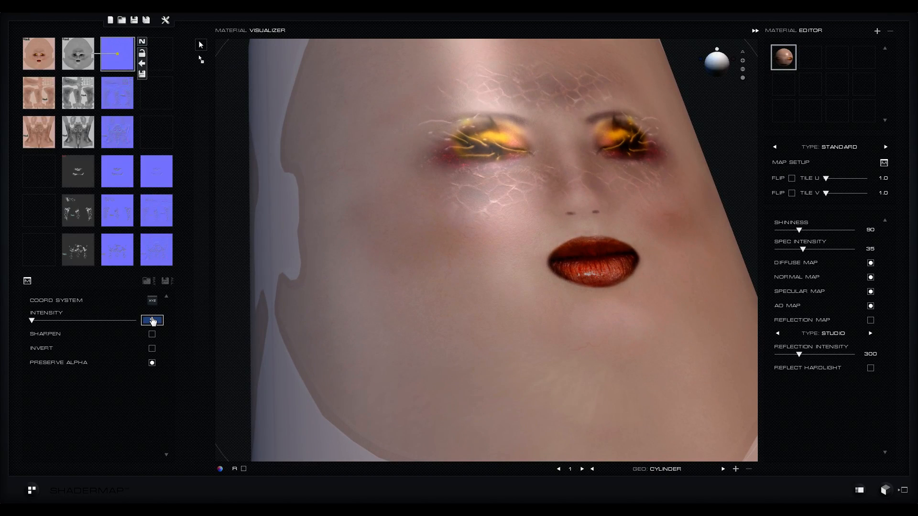
key(Return)
click(152, 320)
text(7)
key(Return)
click(153, 323)
text(8)
key(Return)
click(153, 323)
text(9)
key(Return)
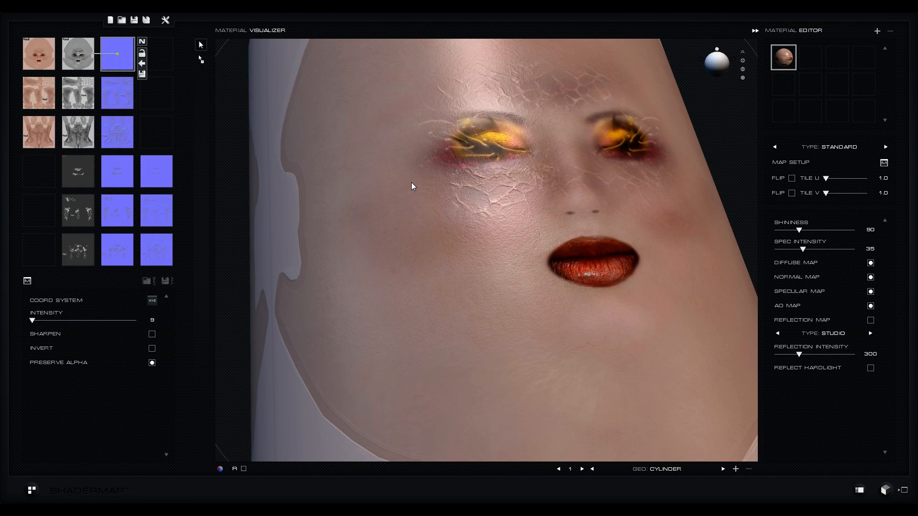
- Add a second Standard material with the limbs color texture from row two as its diffuse map
click(876, 32)
click(852, 38)
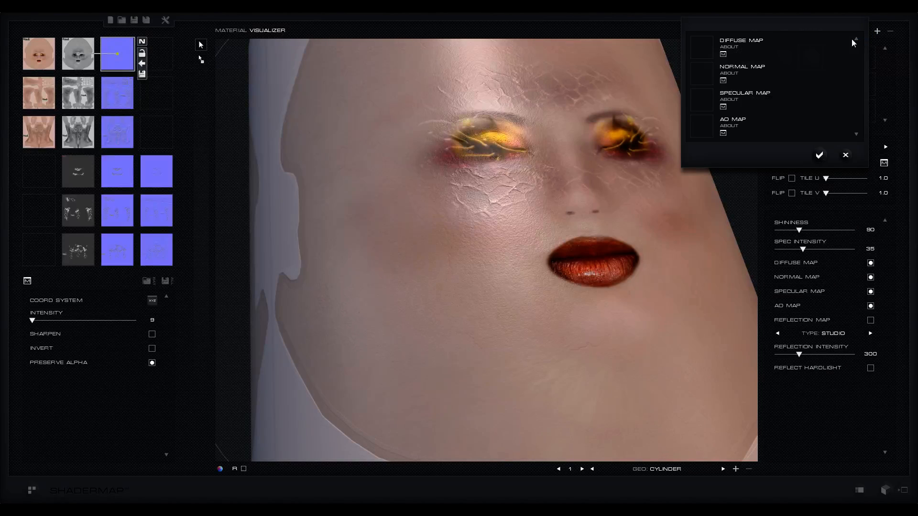
click(722, 54)
click(690, 79)
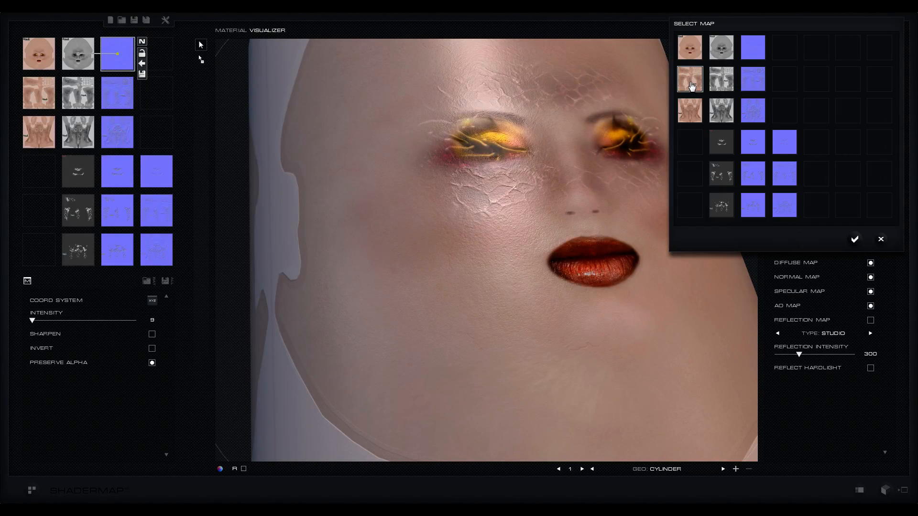
click(855, 239)
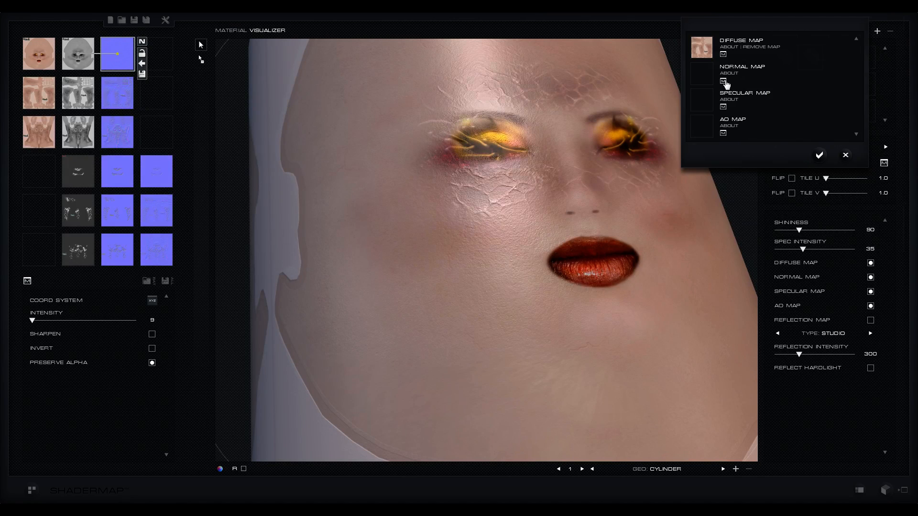
- Assign the second-row normal map to the limbs material's normal map slot and show the material on the cylinder
click(723, 81)
click(744, 81)
click(855, 239)
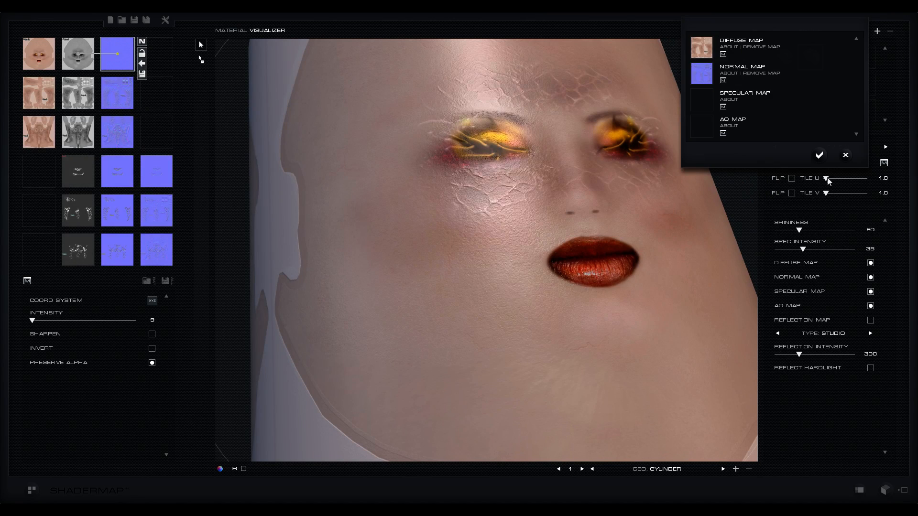
click(821, 154)
click(810, 65)
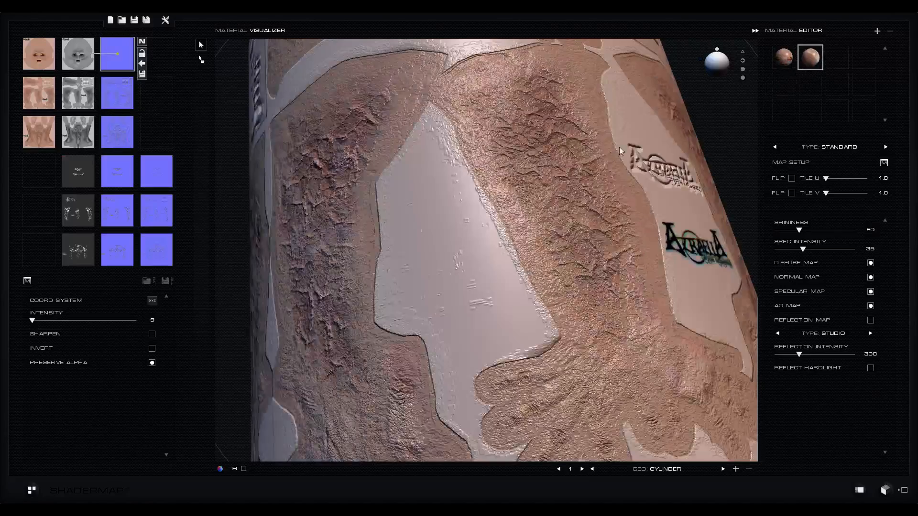
- Set the second-row normal map's intensity to 9 and inspect the limbs texture on the cylinder
drag(619, 147, 589, 186)
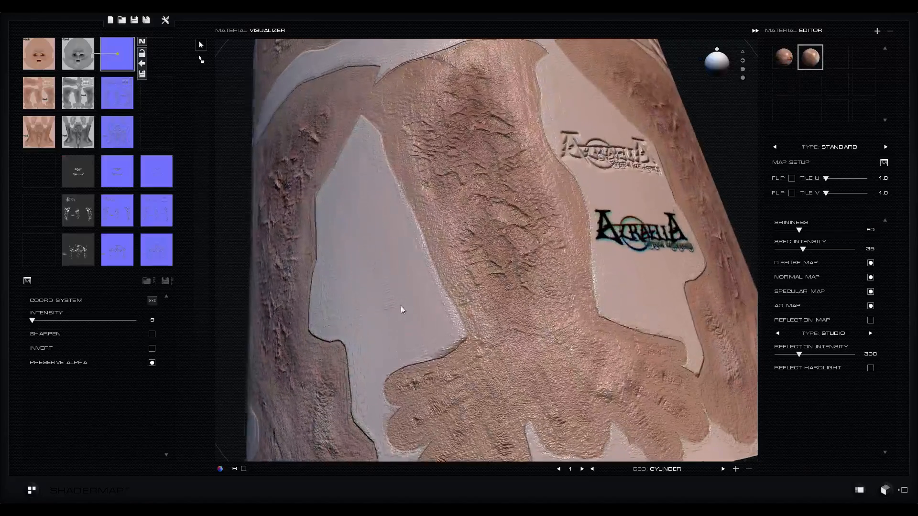
click(118, 97)
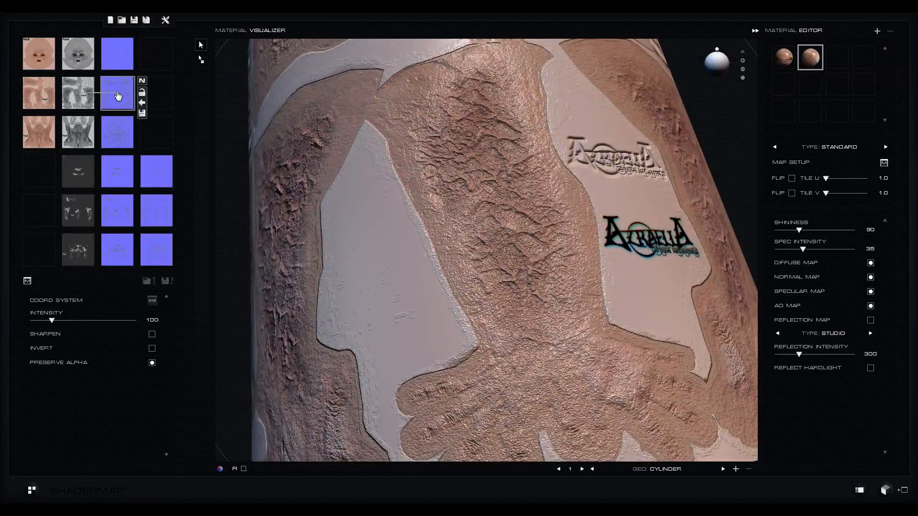
click(152, 320)
text(0)
key(Return)
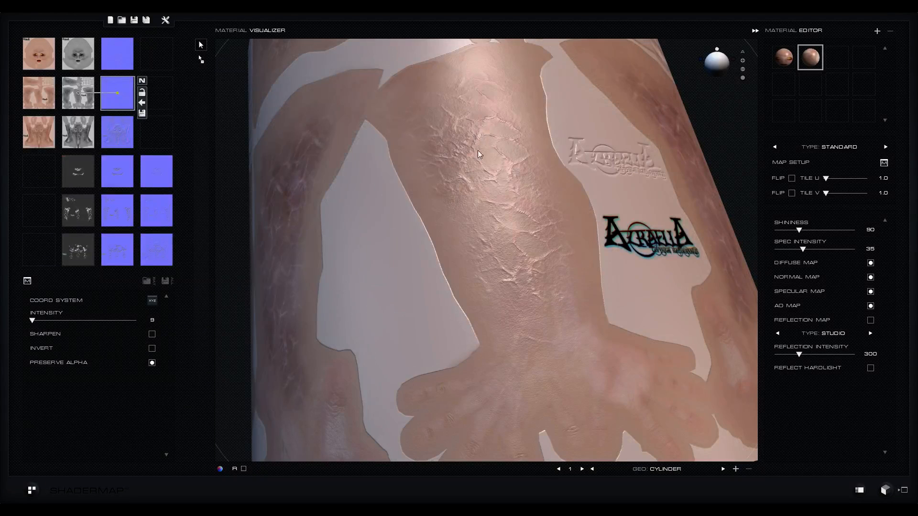
drag(508, 303, 508, 294)
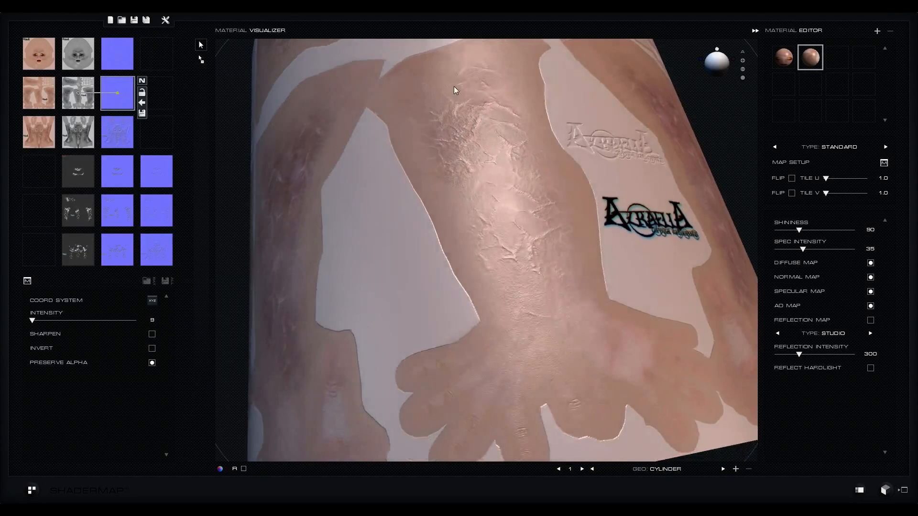
drag(454, 86, 499, 113)
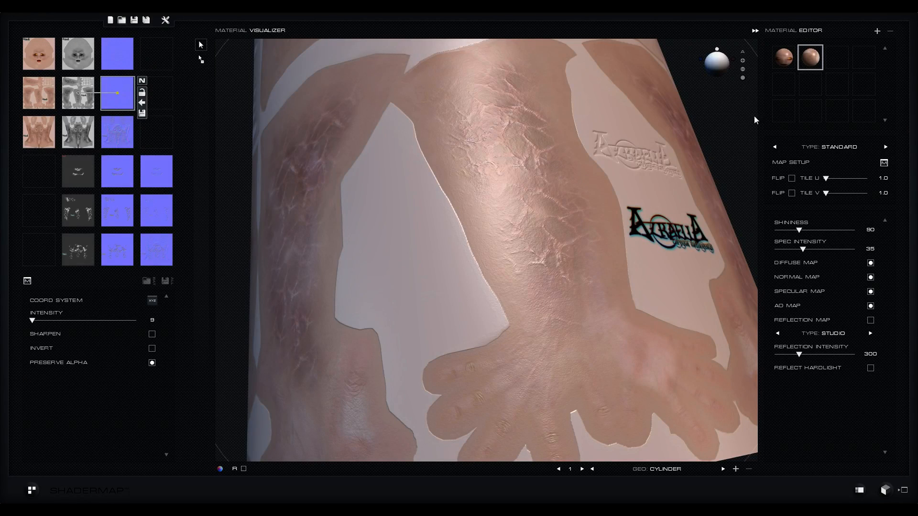
- Add a third Standard material with the torso color texture from row three as its diffuse map
click(877, 31)
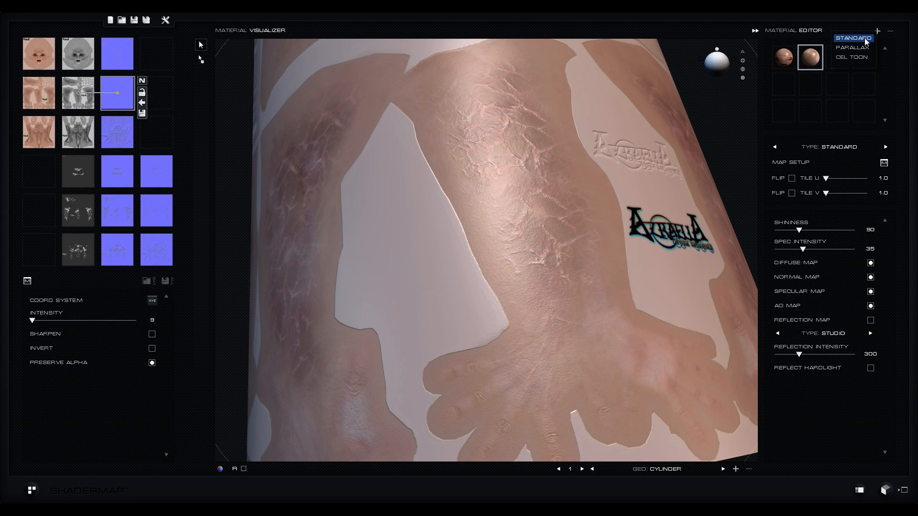
click(861, 38)
click(726, 55)
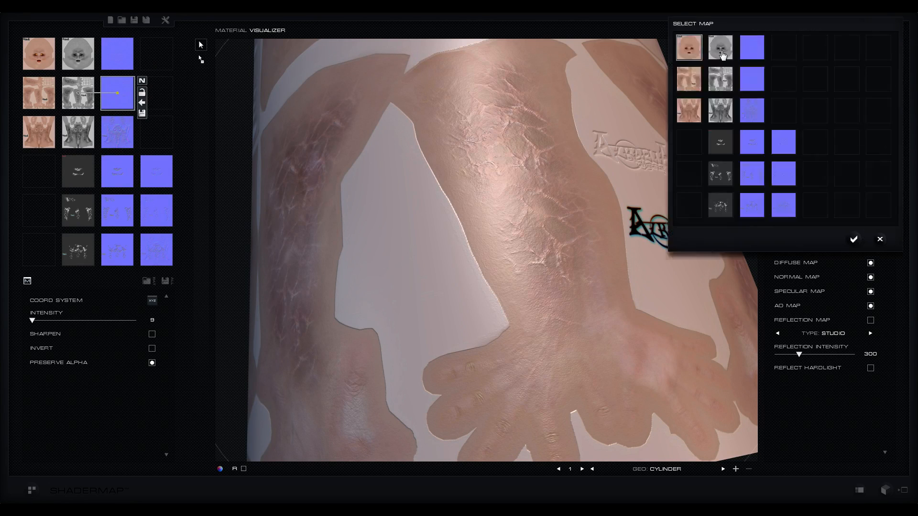
click(693, 114)
click(853, 239)
- Assign the third-row normal map to the torso material's normal map slot and show the material on the cylinder
click(723, 81)
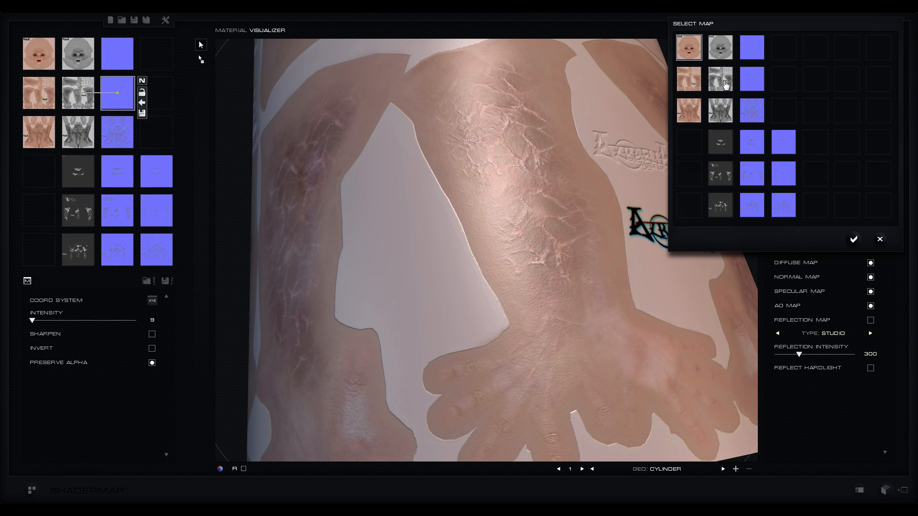
click(753, 111)
click(853, 239)
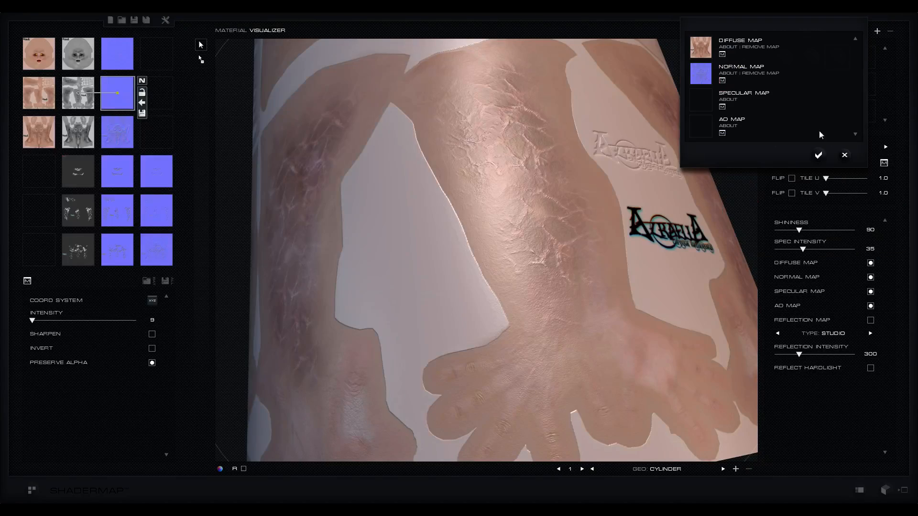
click(820, 154)
click(840, 64)
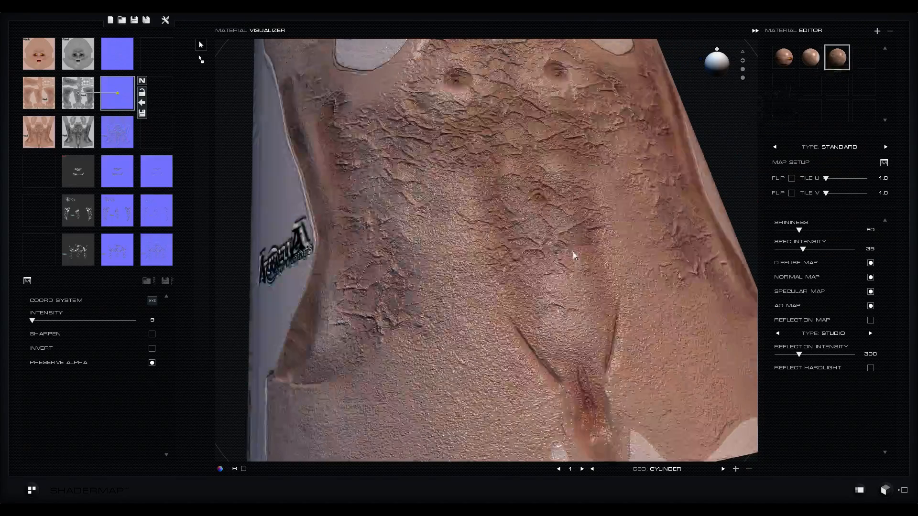
drag(573, 251, 491, 338)
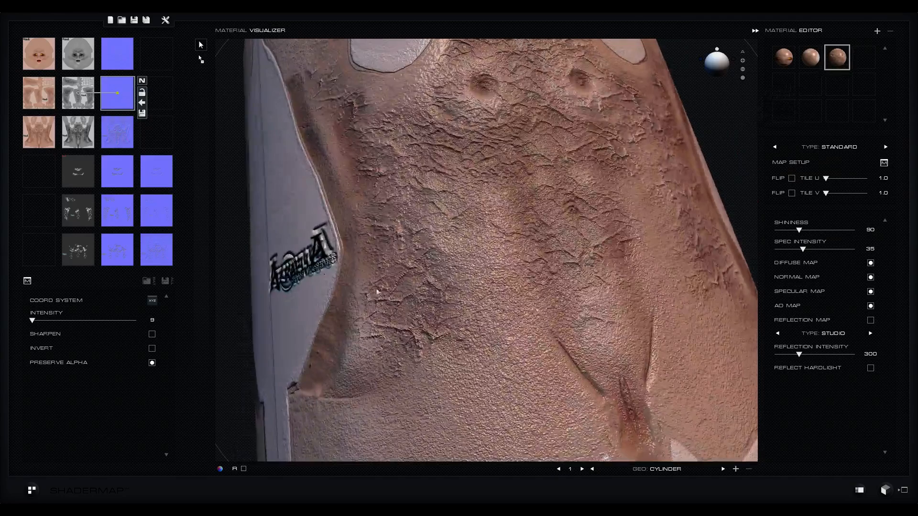
- Set the third-row normal map's intensity to 9
click(119, 135)
click(153, 321)
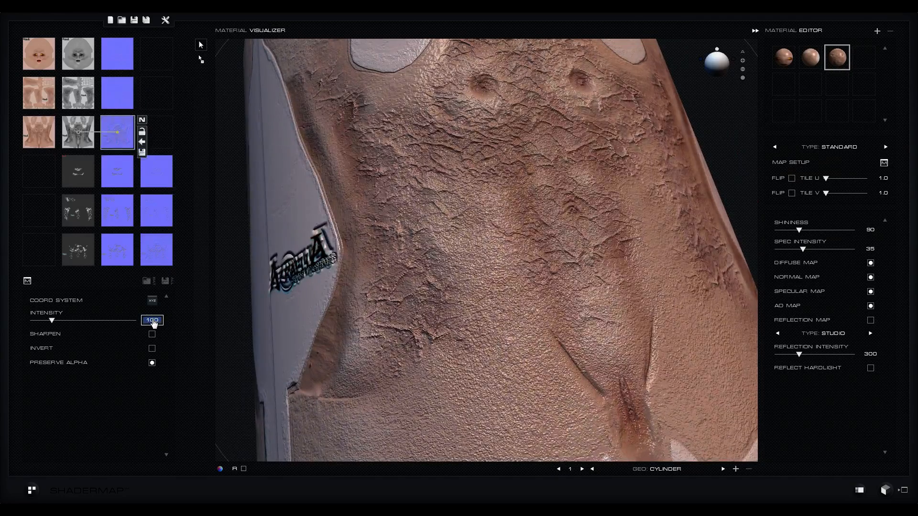
text(0)
key(Return)
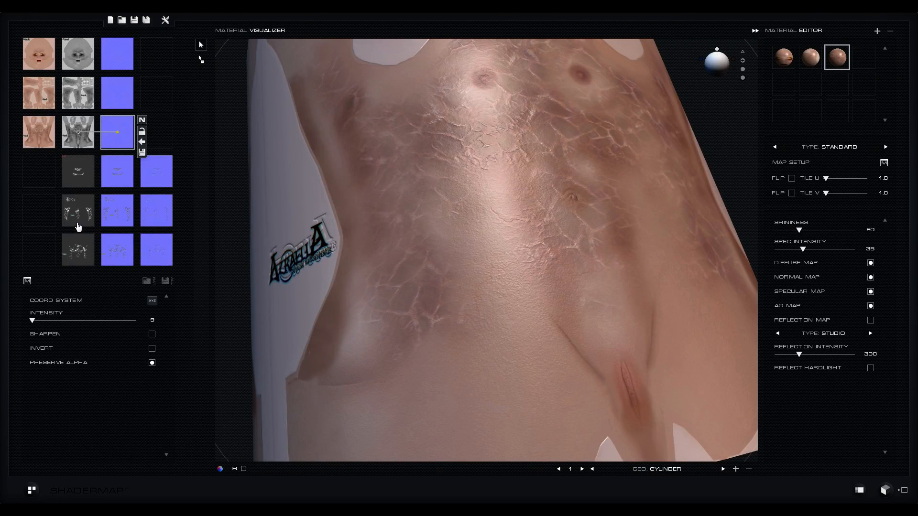
- Add a fourth Standard material with the face color texture from row one as its diffuse map
click(878, 31)
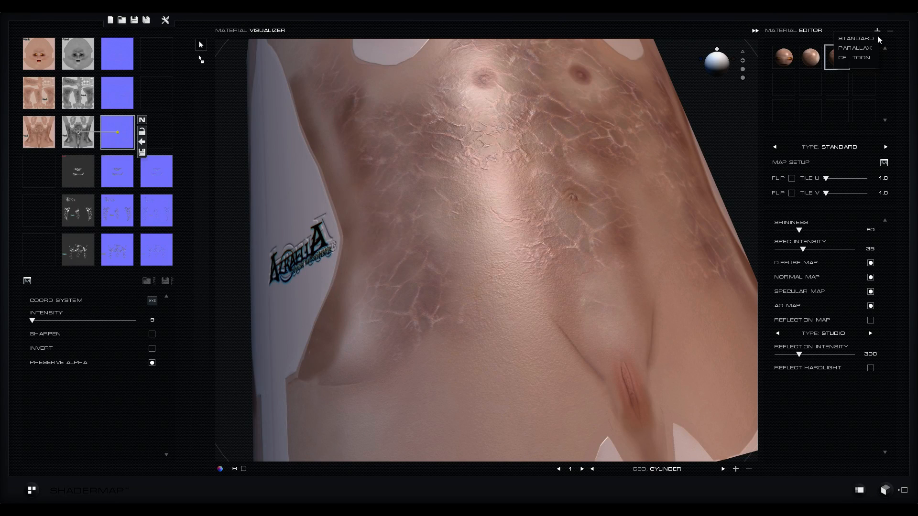
click(878, 39)
click(722, 57)
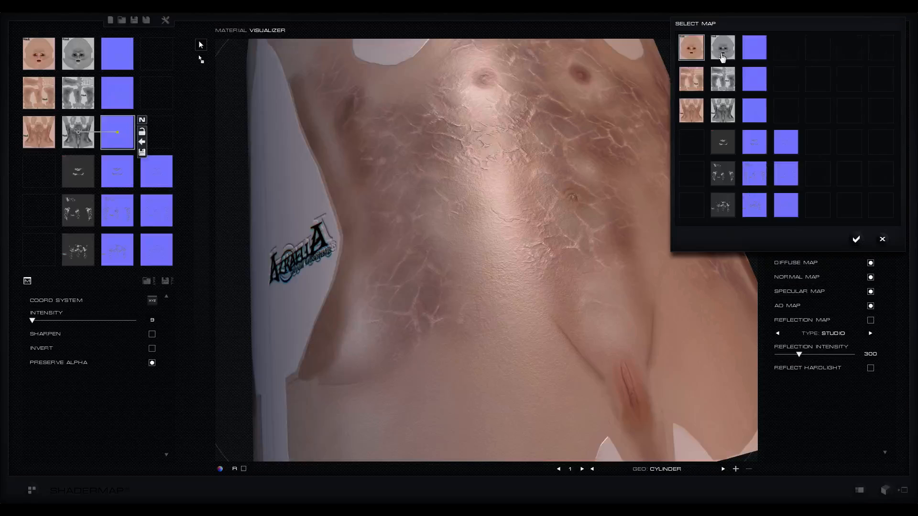
click(857, 240)
- Assign the fourth-row detail normal map from column three to the new face material and inspect it on the cylinder
click(725, 80)
click(753, 142)
click(856, 239)
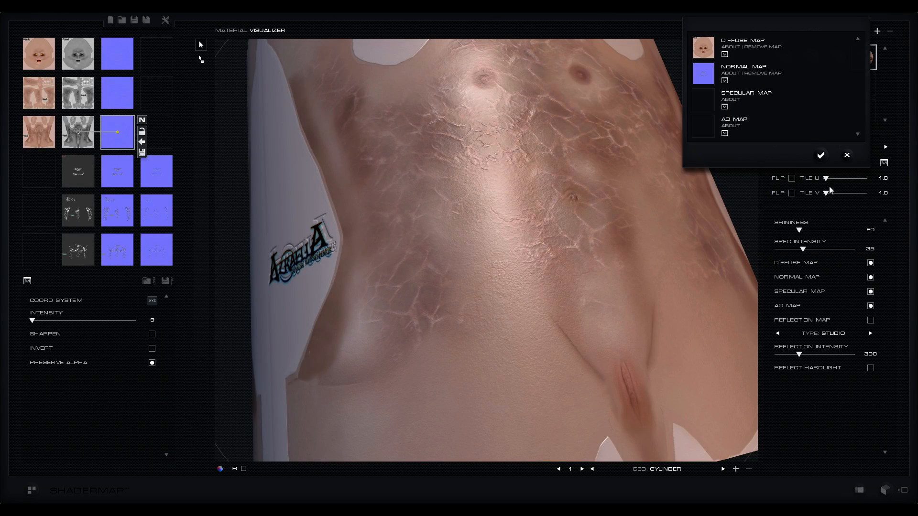
click(821, 153)
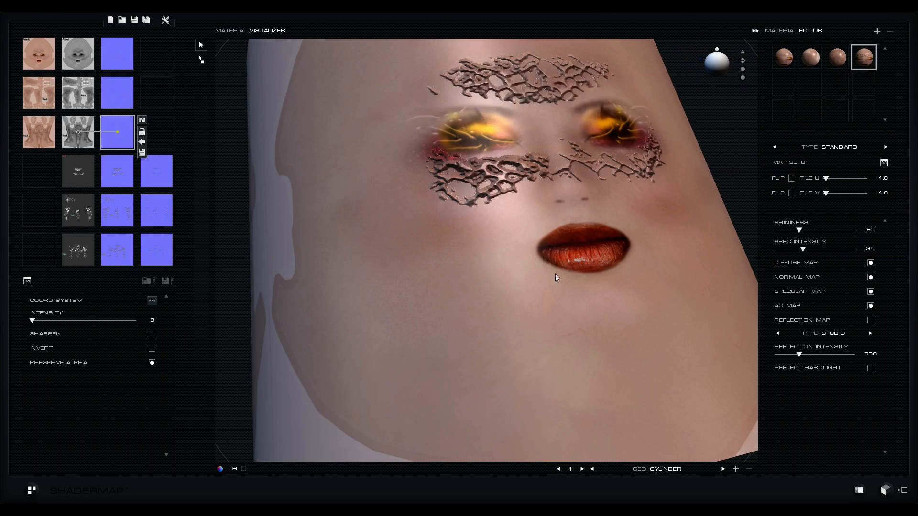
drag(564, 155, 550, 171)
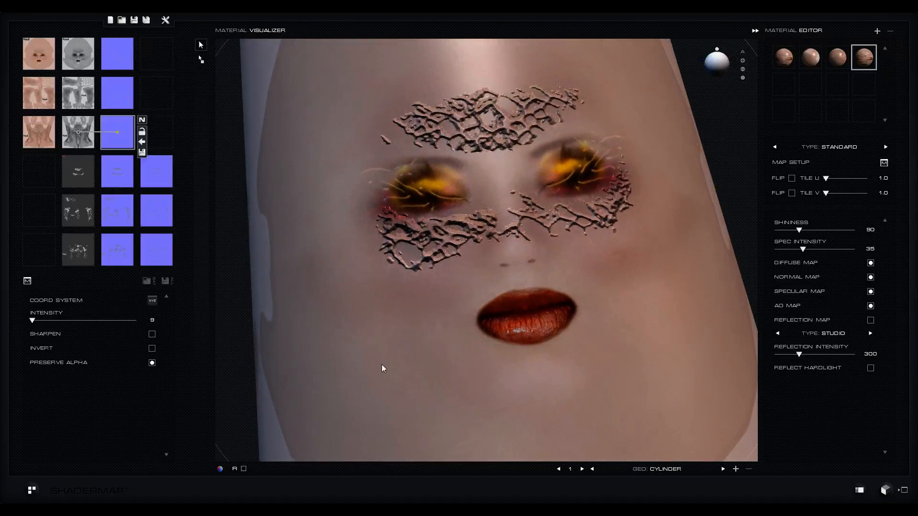
drag(382, 369, 560, 300)
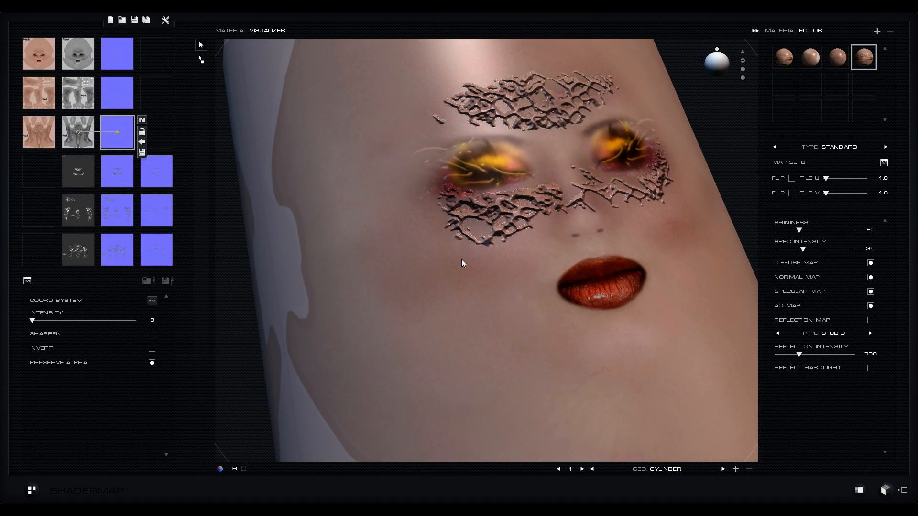
- Set the intensity of the fourth-row detail normal map in column three to 25 and inspect the face on the cylinder
click(116, 172)
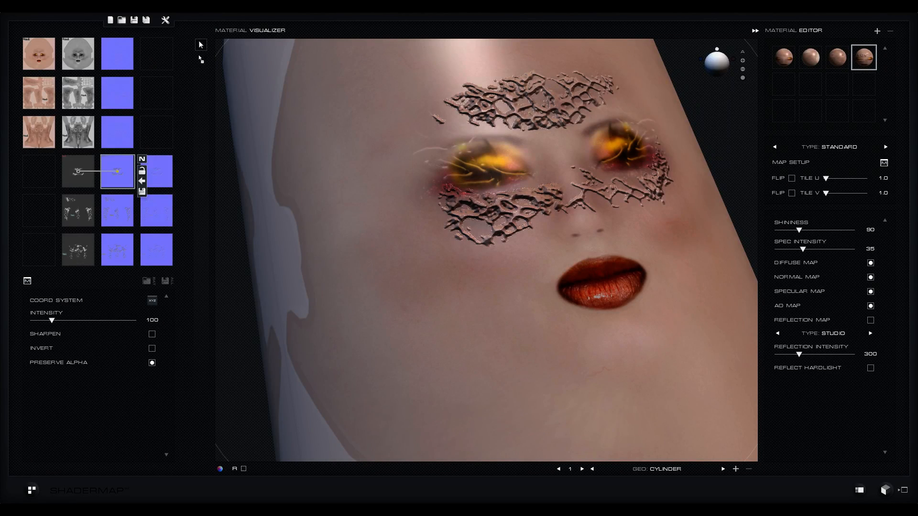
click(153, 319)
text(25)
key(Return)
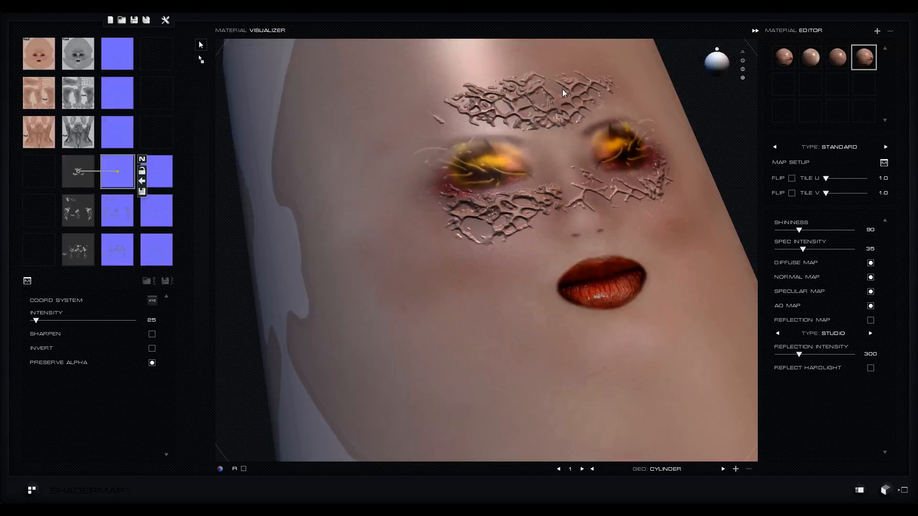
drag(562, 90, 551, 85)
drag(591, 372, 583, 378)
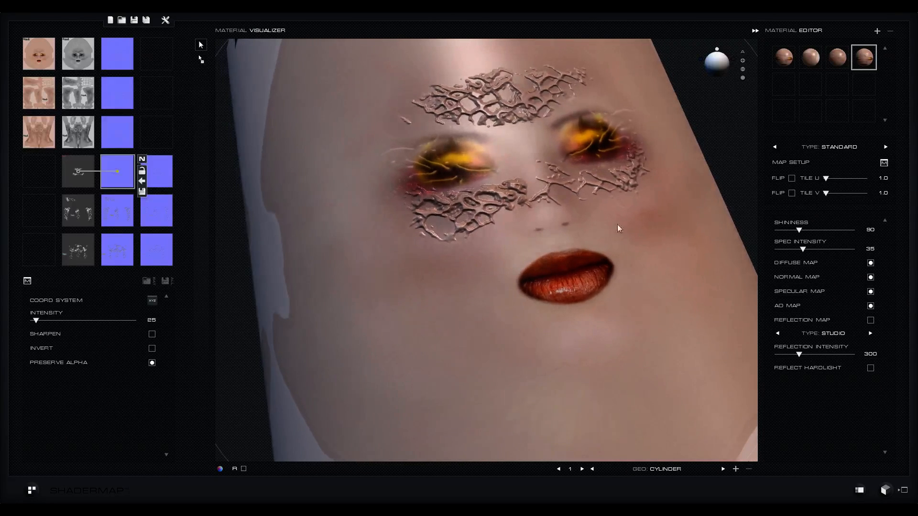
drag(430, 125, 435, 123)
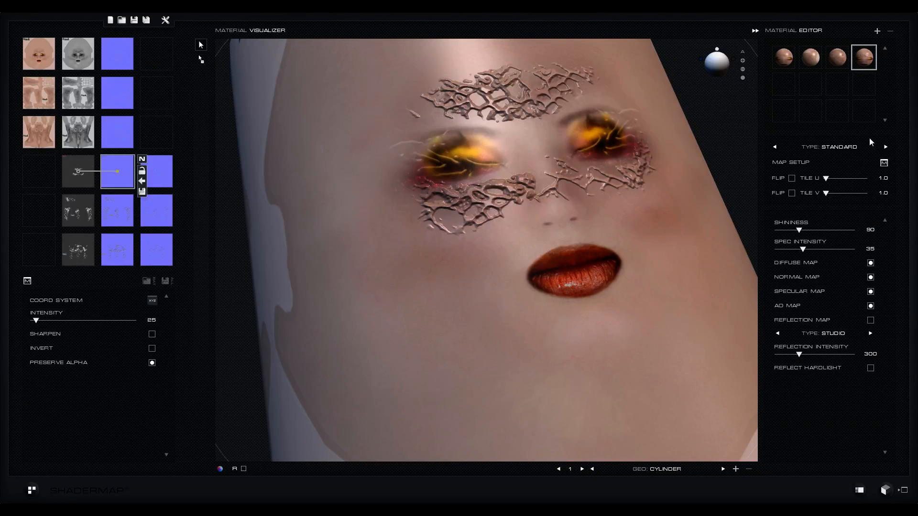
- Add a fifth Standard material with the limbs color texture from row two as its diffuse map
click(877, 31)
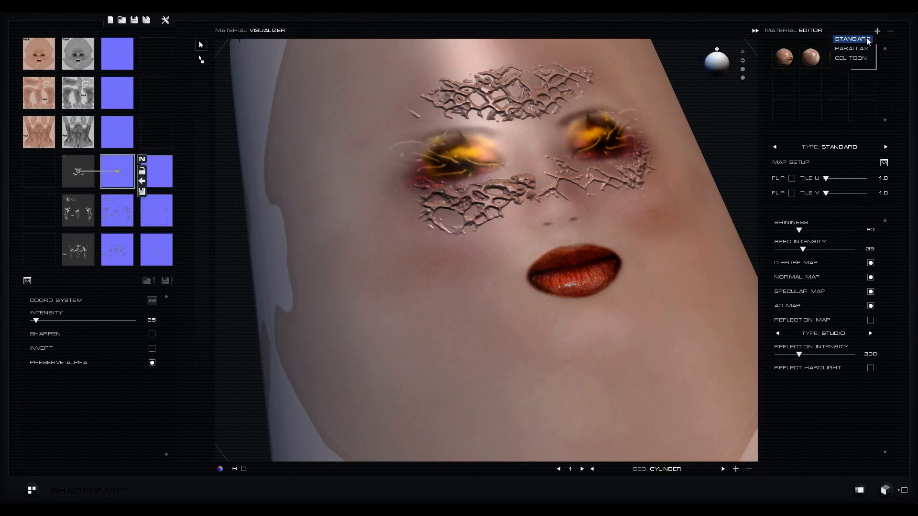
click(867, 42)
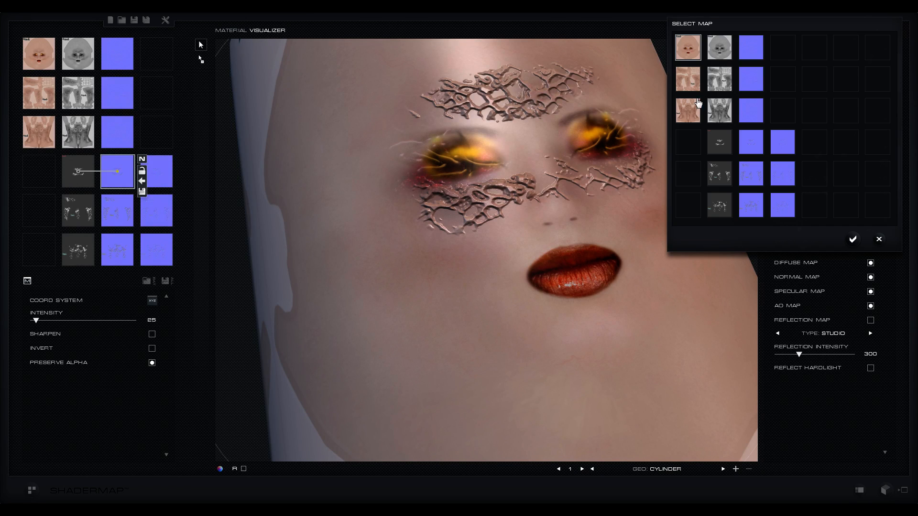
click(692, 75)
click(853, 239)
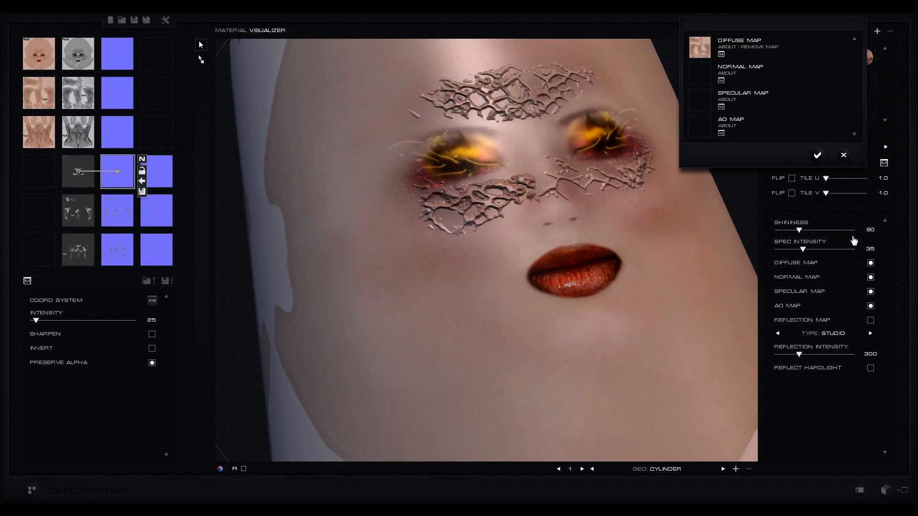
- Assign the fifth-row detail normal map from column three to the new limbs material and inspect it on the cylinder
click(722, 81)
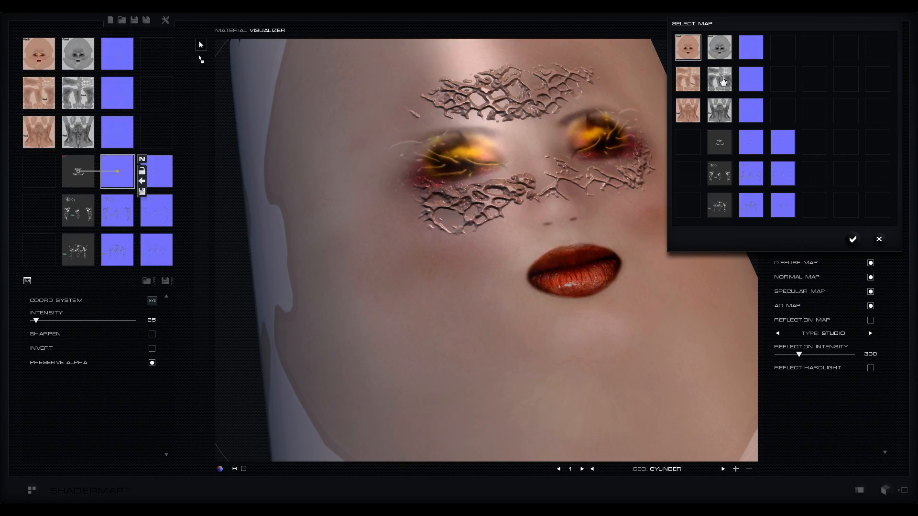
click(751, 174)
click(852, 239)
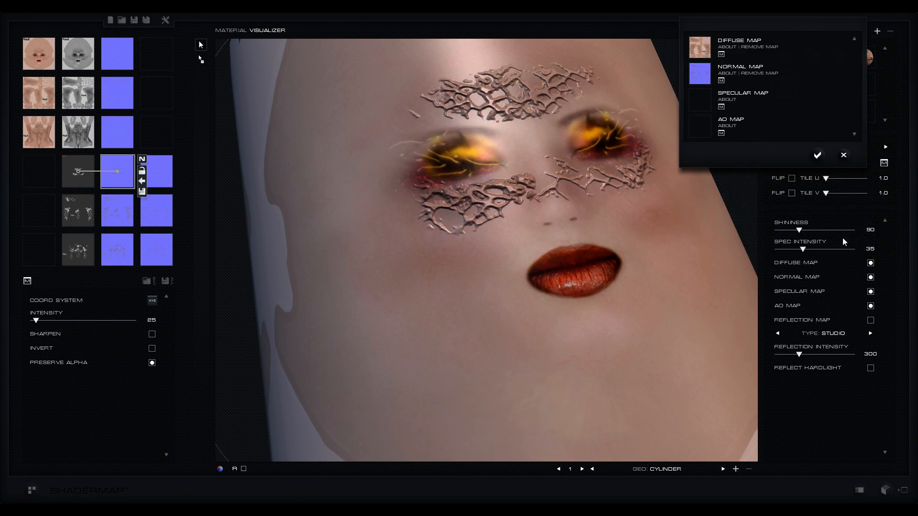
click(818, 155)
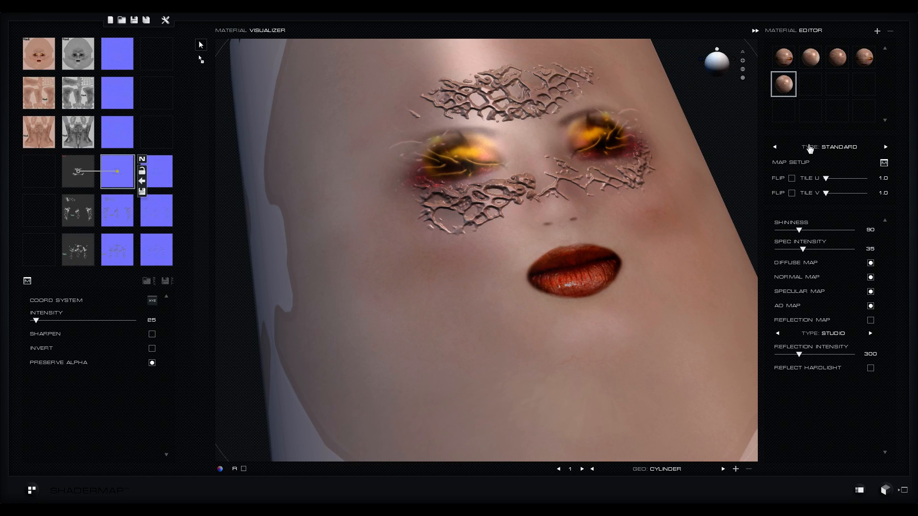
click(795, 88)
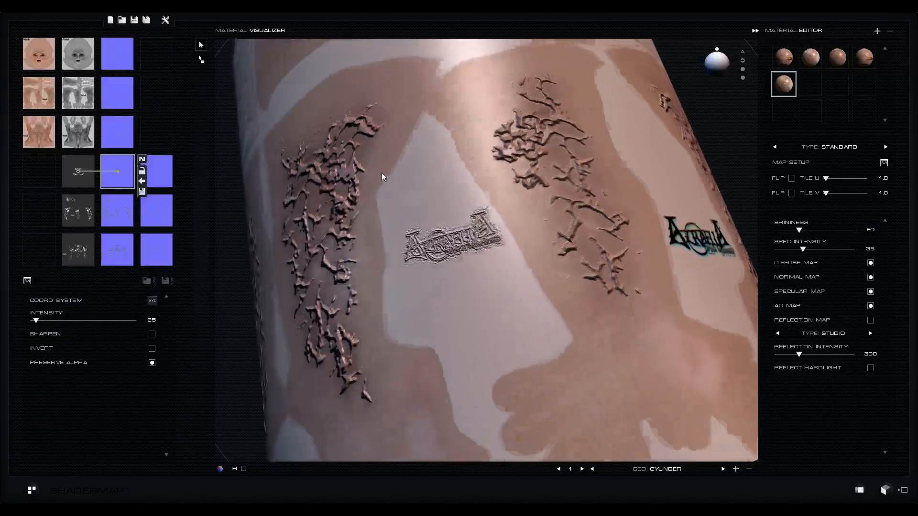
drag(383, 177, 424, 160)
drag(532, 320, 512, 322)
drag(572, 118, 475, 286)
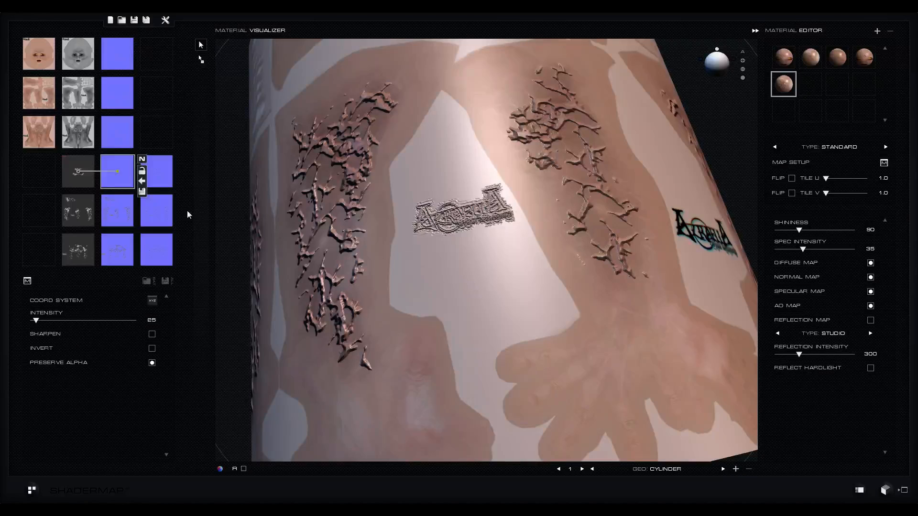
- Set the intensity of the fifth-row detail normal map in column three to 25
click(113, 214)
click(152, 320)
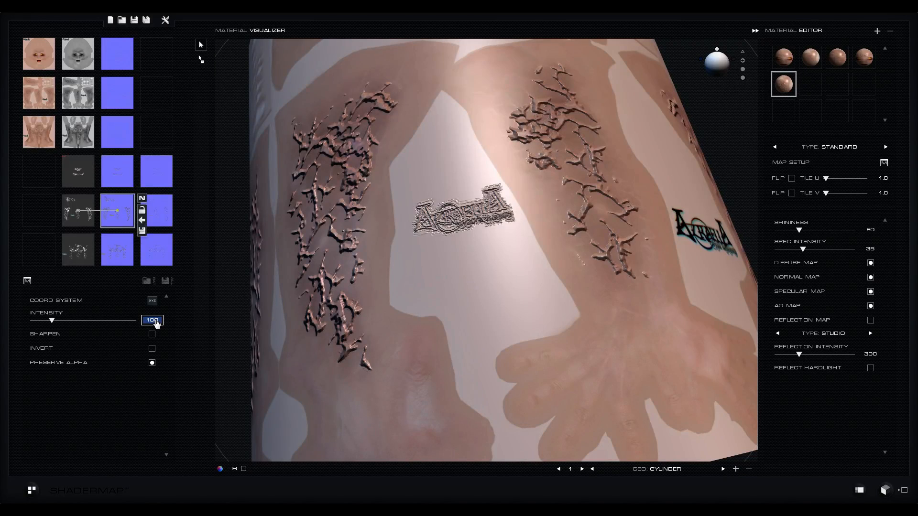
text(25)
key(Return)
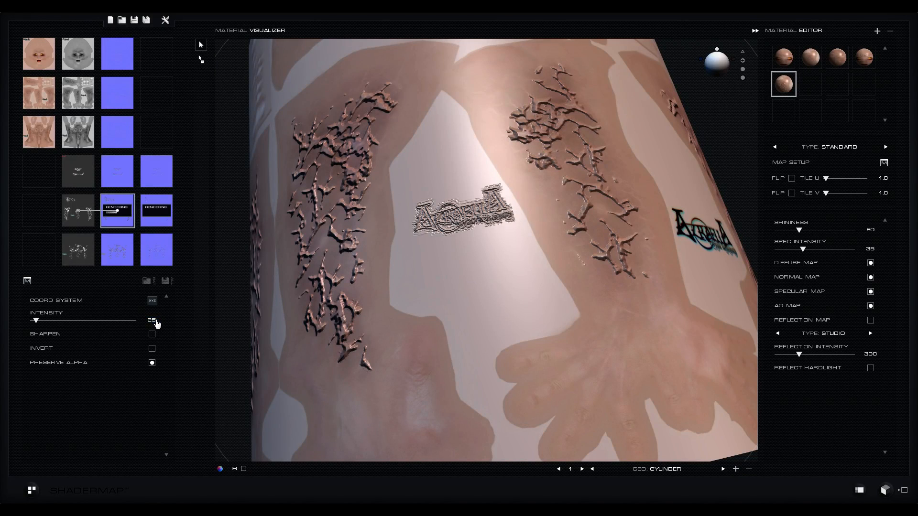
- Add a sixth Standard material with the torso color texture from row three as its diffuse map
click(879, 30)
click(861, 35)
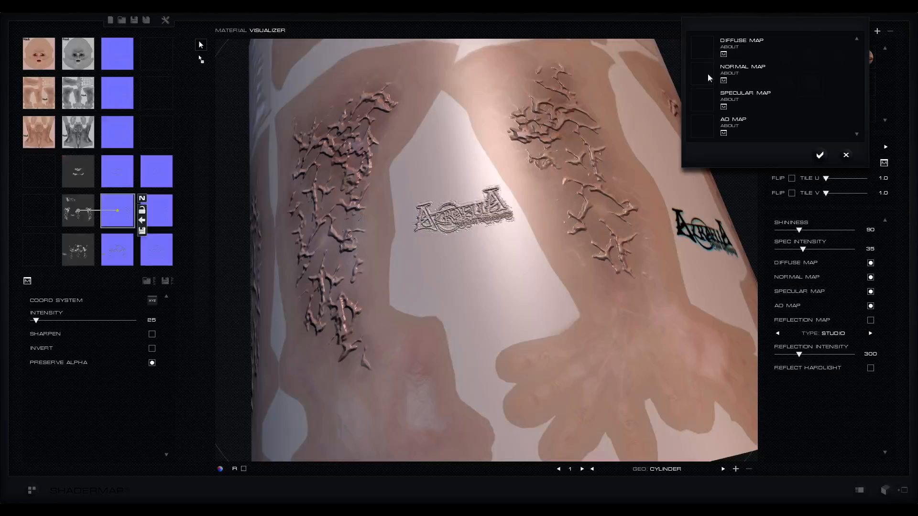
click(724, 56)
click(696, 118)
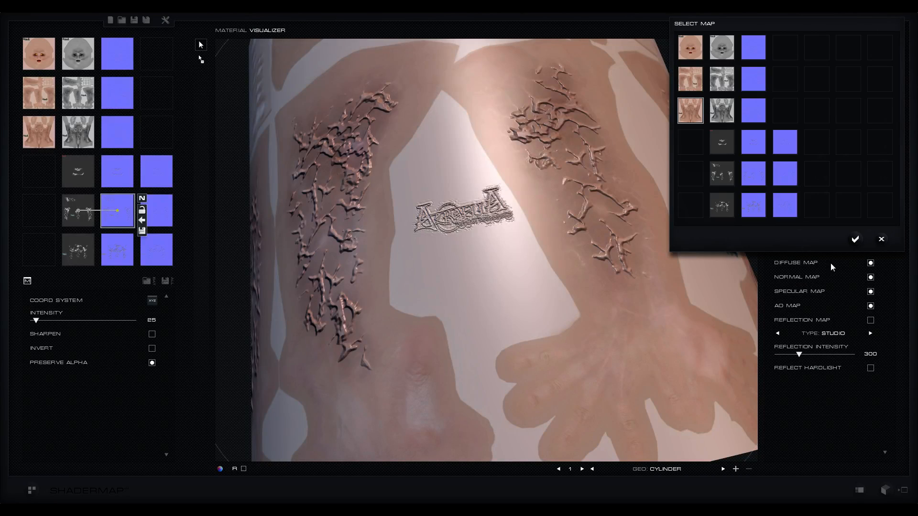
click(856, 239)
- Assign the sixth-row detail normal map from column three to the new torso material and show it on the cylinder
click(723, 82)
click(750, 210)
click(856, 239)
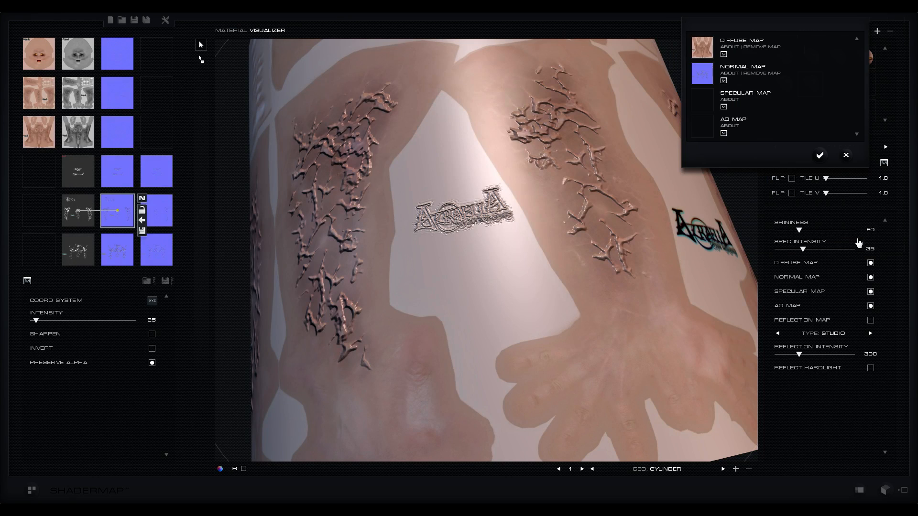
click(820, 155)
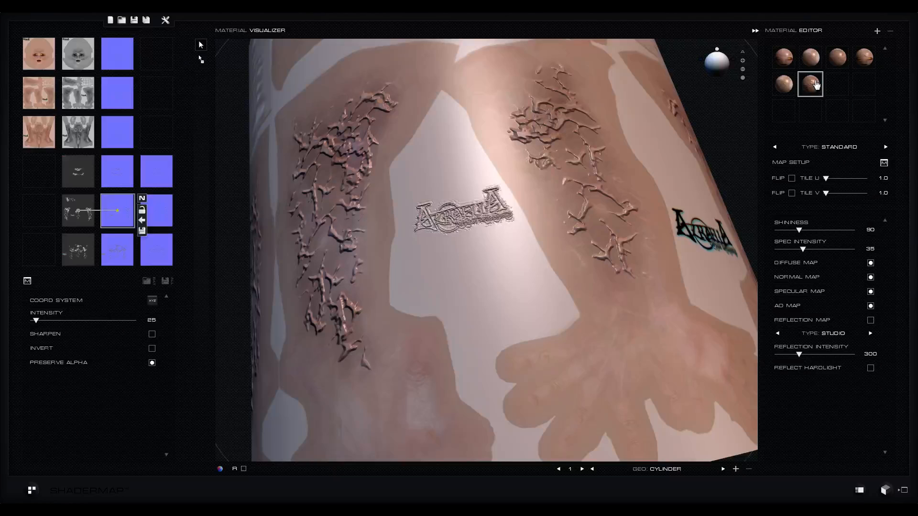
drag(813, 85, 624, 178)
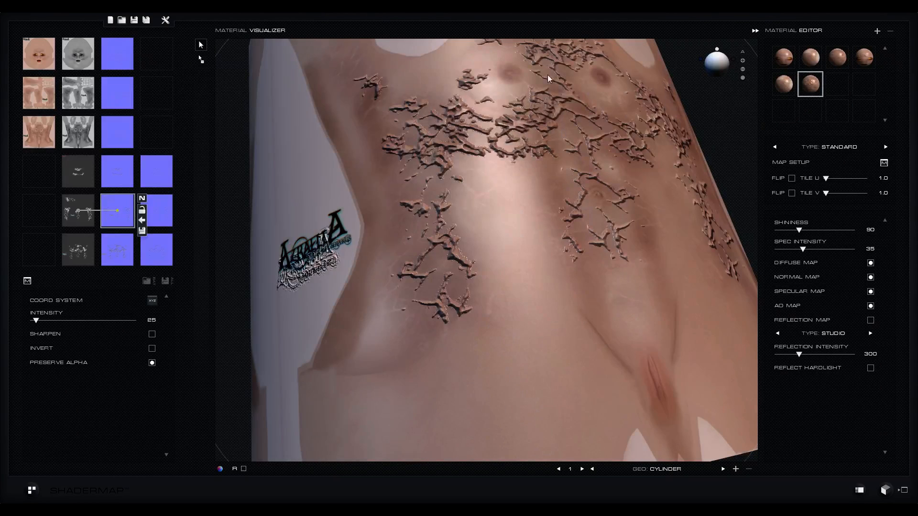
drag(550, 80, 466, 222)
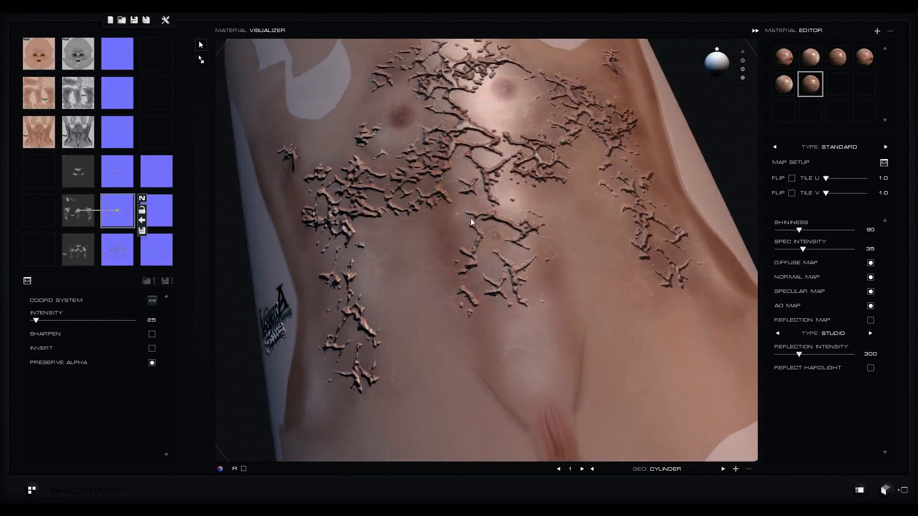
- Set the intensity of the sixth-row detail normal map in column three to 25 and inspect the torso detail up close
click(115, 249)
click(153, 320)
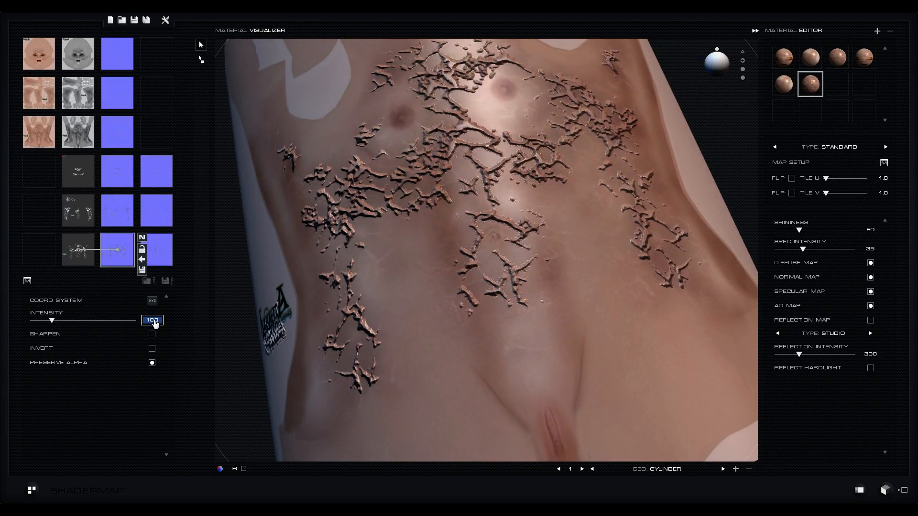
text(25)
key(Return)
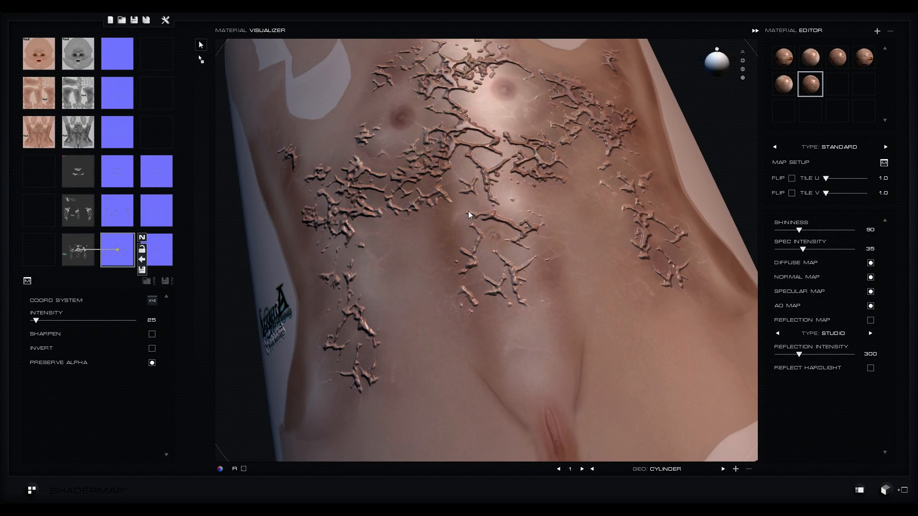
scroll(484, 227, up, 6)
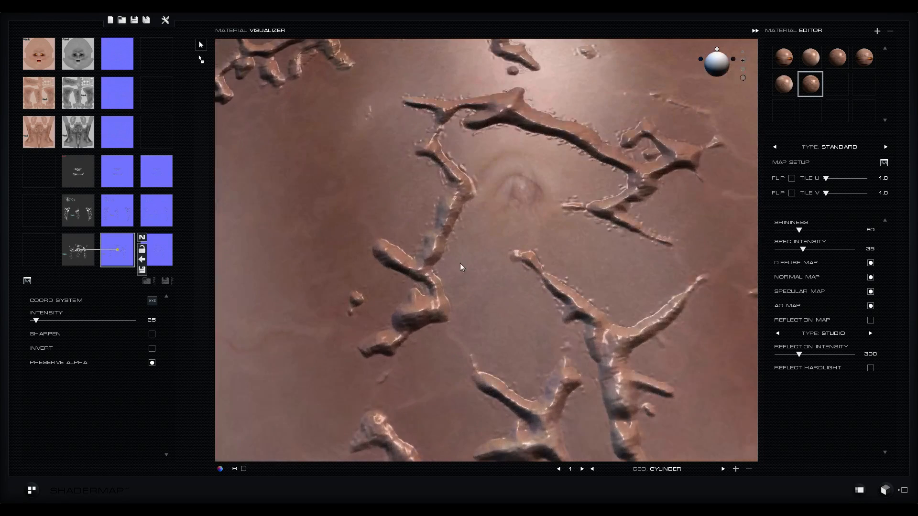
drag(460, 262, 455, 259)
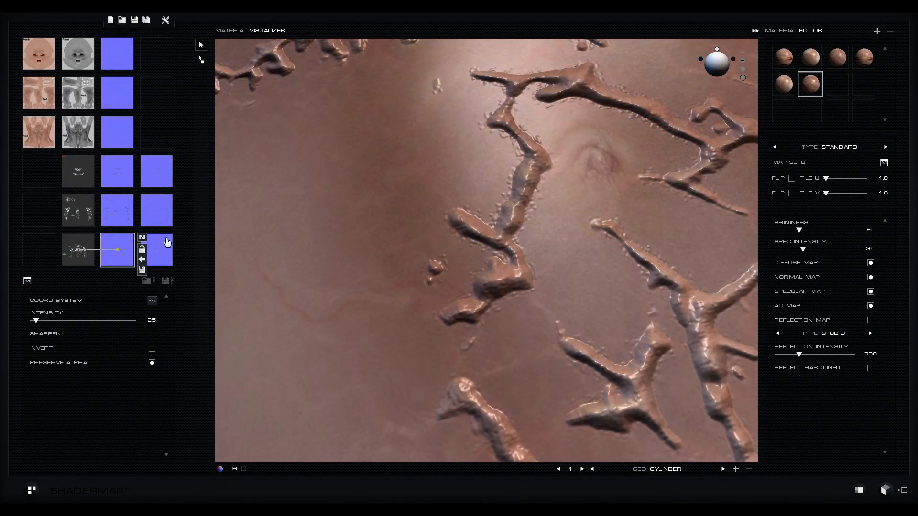
- Try an intensity of 500 on the sixth-row detail normal map and return it to 25
click(152, 321)
text(500)
key(Return)
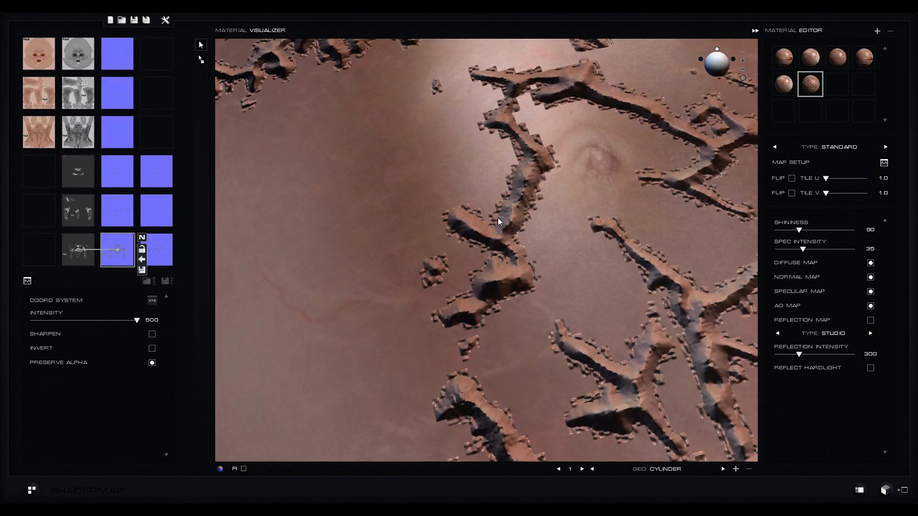
click(157, 322)
text(500855)
key(Return)
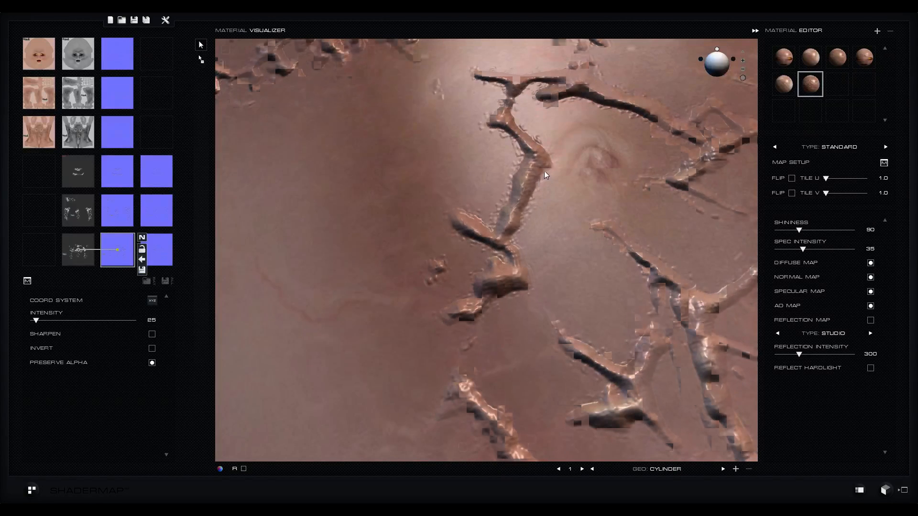
scroll(544, 170, down, 5)
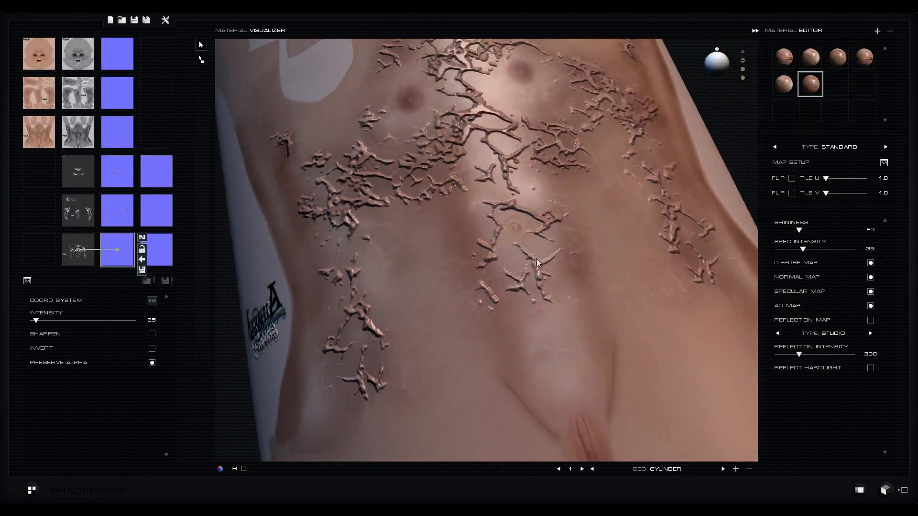
- Review the settings of the first- and fourth-row normal maps in column three and the fourth-row blended map in column four
drag(537, 259, 498, 308)
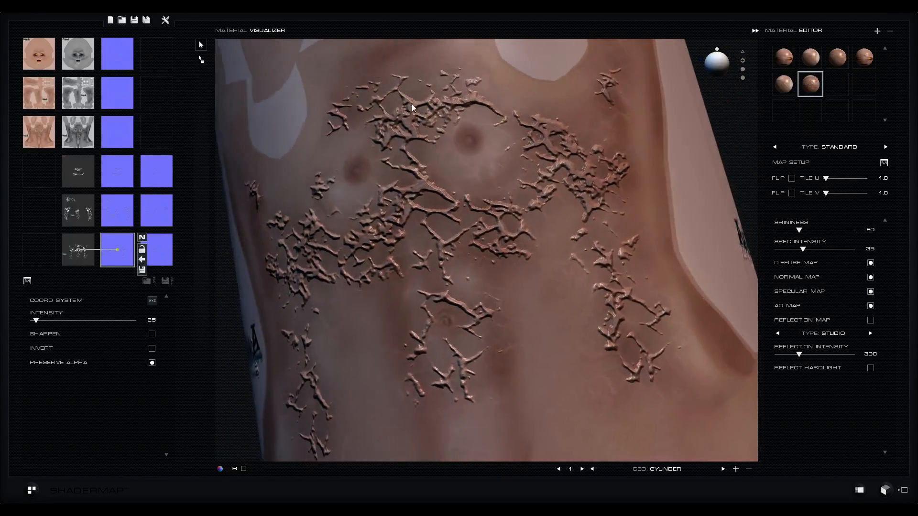
drag(411, 105, 426, 87)
click(118, 58)
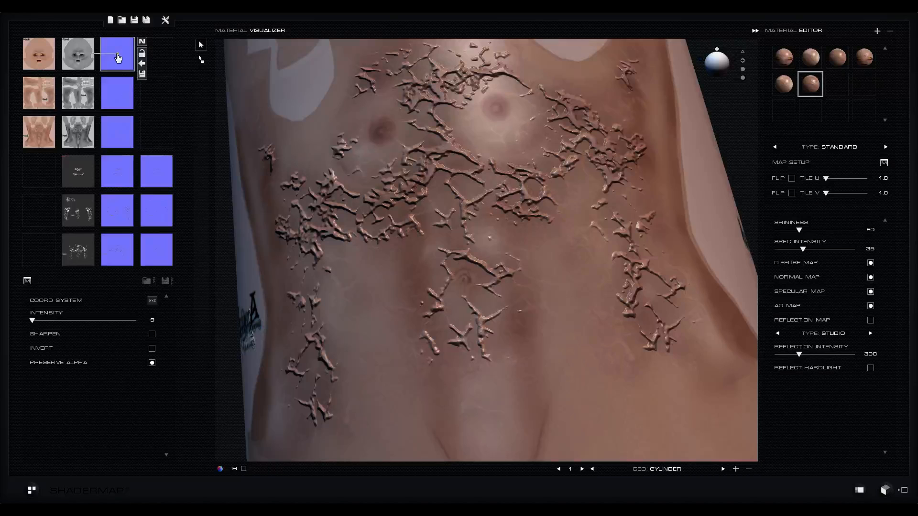
click(118, 175)
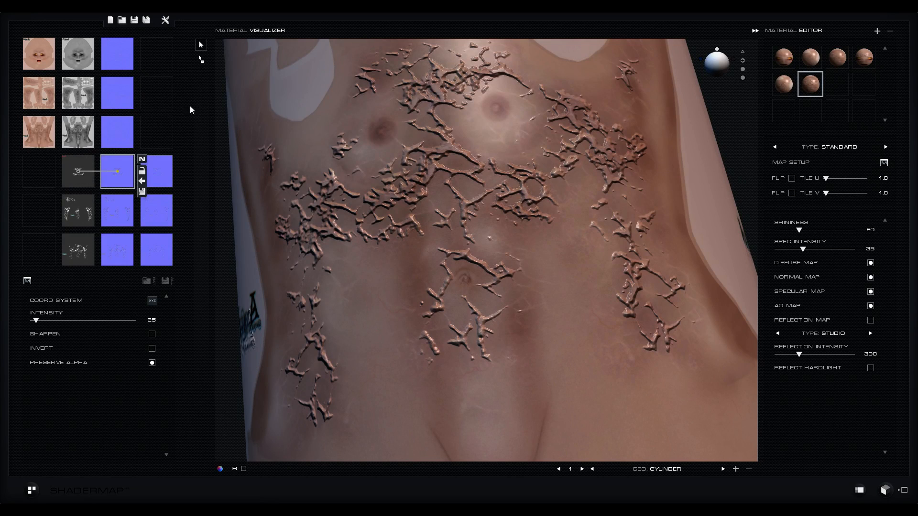
click(123, 61)
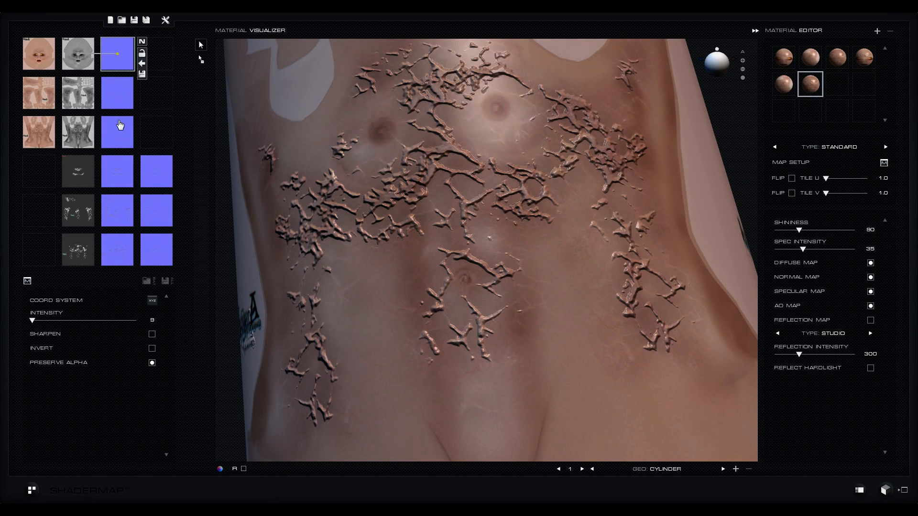
click(117, 175)
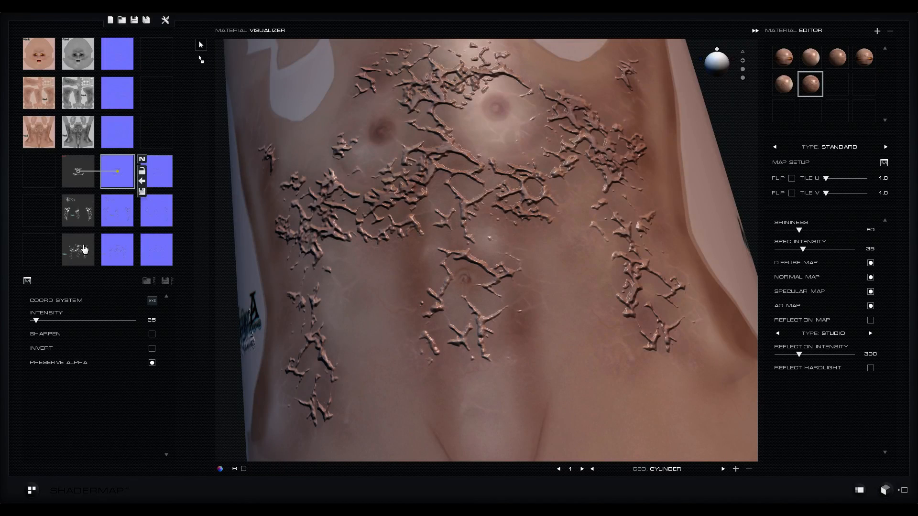
click(160, 179)
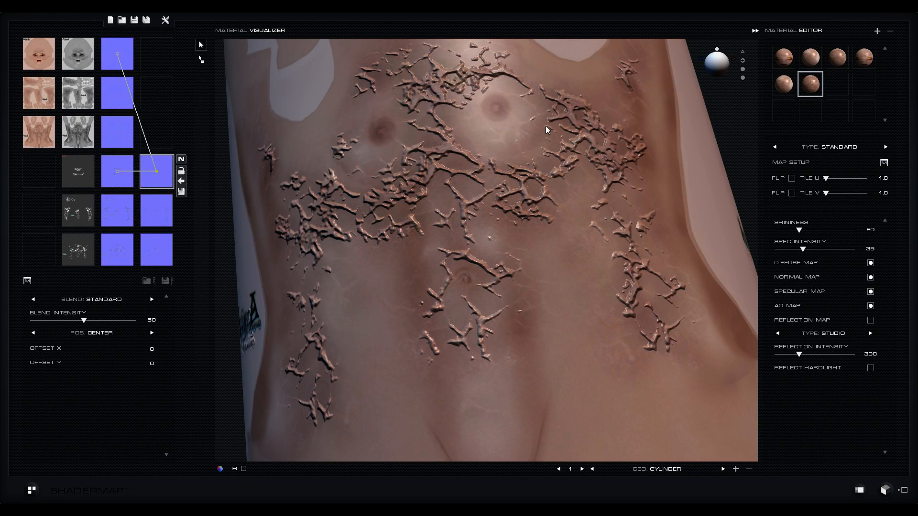
drag(449, 208, 583, 266)
- Add a seventh Standard material with the face color texture from row one as diffuse map and the fourth-row blended map from column four as normal map
click(878, 31)
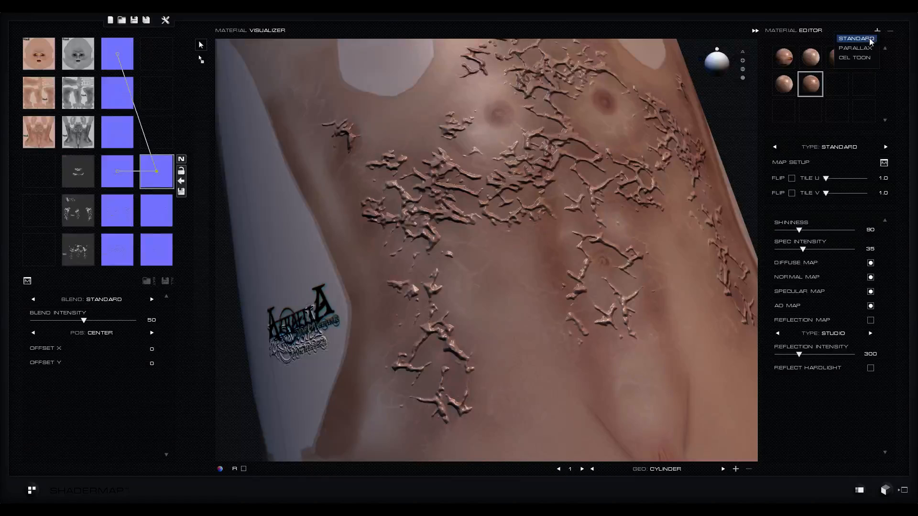
click(870, 39)
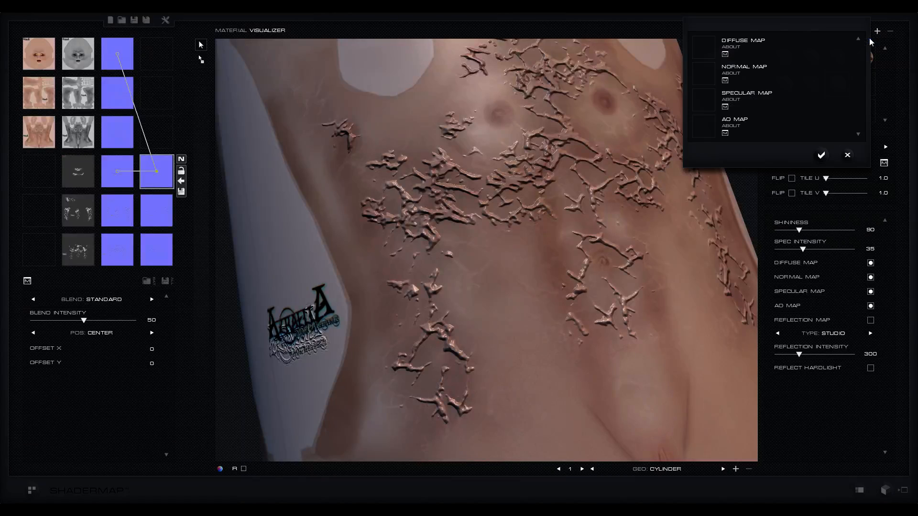
click(725, 55)
click(693, 53)
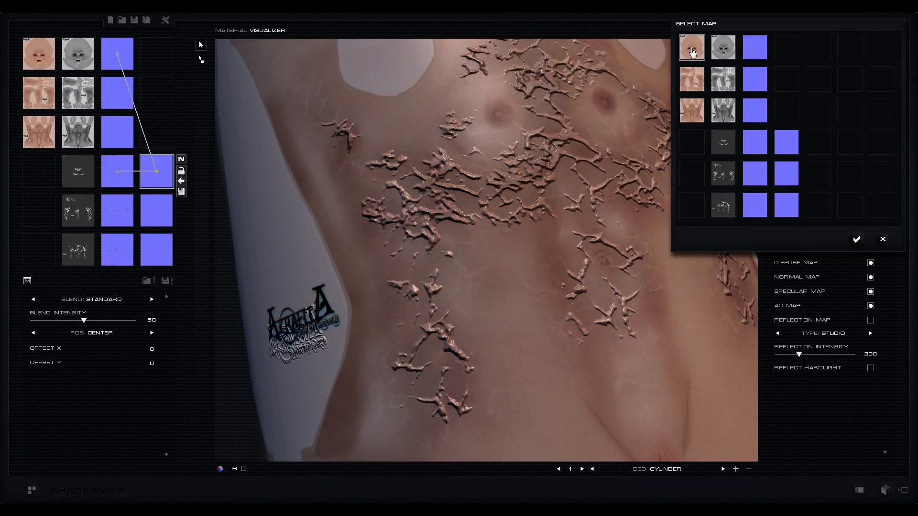
click(857, 240)
click(727, 85)
click(787, 142)
click(856, 239)
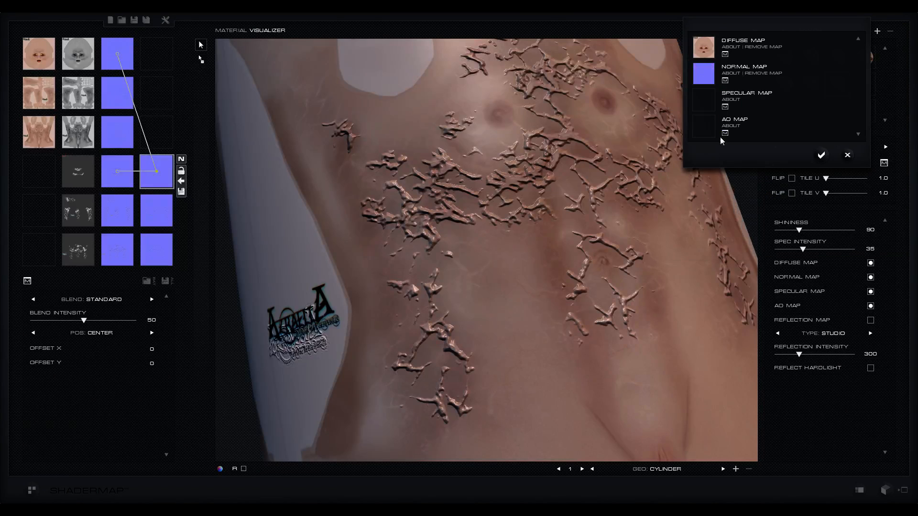
click(821, 155)
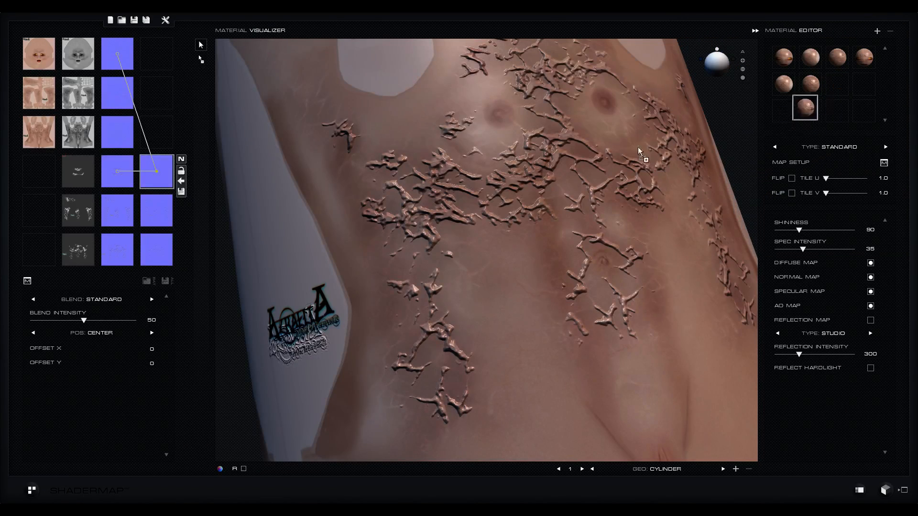
- Show the first, fourth and seventh face materials in turn on the cylinder to compare their normal maps
drag(638, 147, 634, 158)
drag(616, 259, 600, 162)
drag(481, 343, 538, 256)
scroll(522, 185, up, 4)
drag(783, 57, 633, 120)
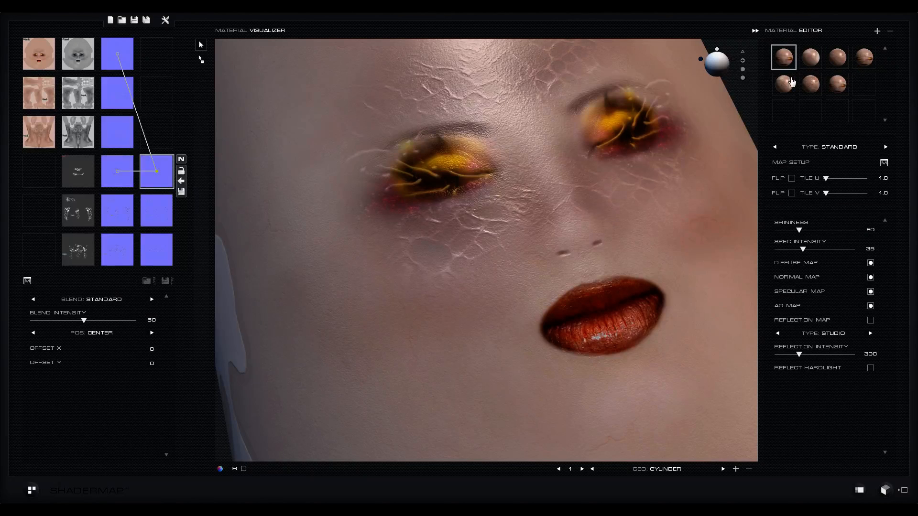
drag(865, 59, 649, 180)
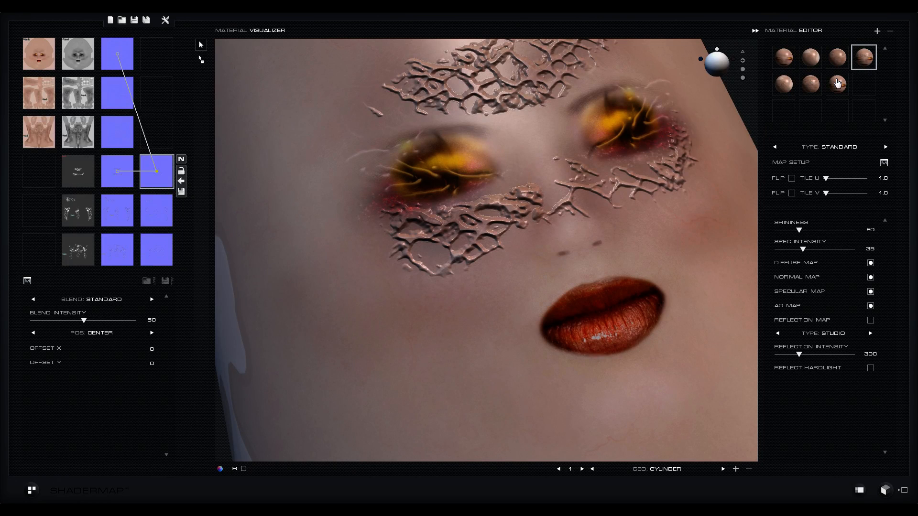
drag(837, 85, 537, 294)
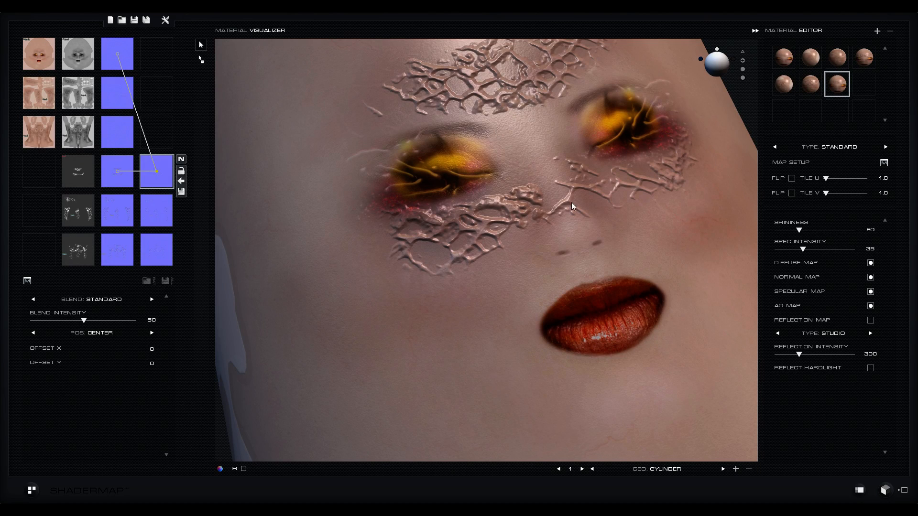
- Add an eighth Standard material with the limbs color texture from row two as diffuse map and the fifth-row blended map from column four as normal map
click(878, 30)
click(869, 41)
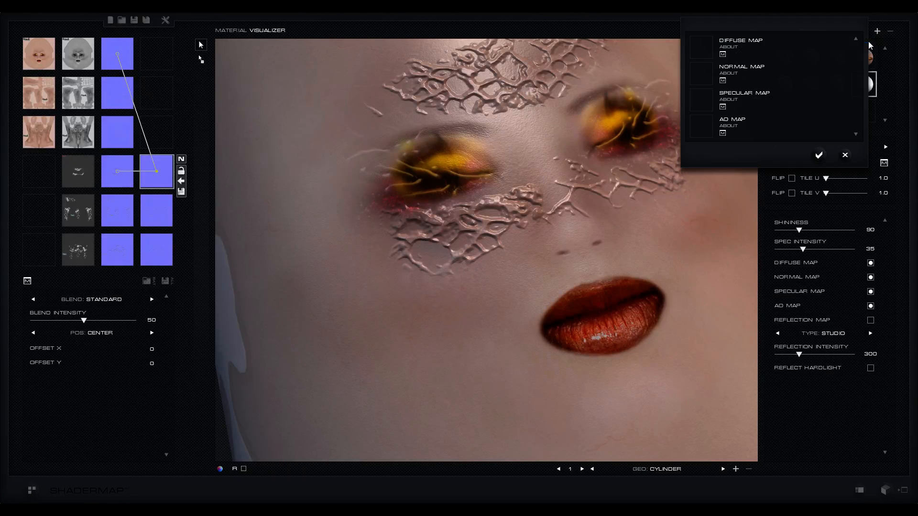
click(724, 54)
click(692, 81)
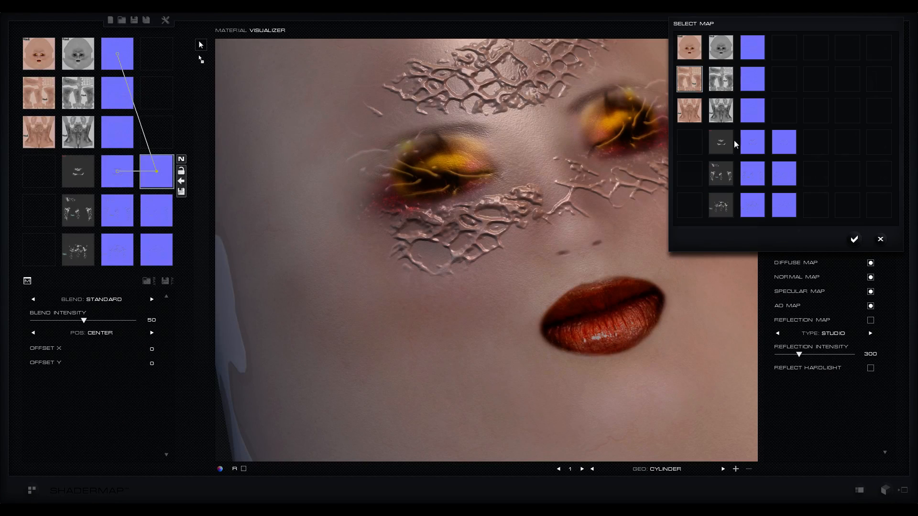
click(854, 240)
click(722, 81)
click(786, 179)
click(854, 240)
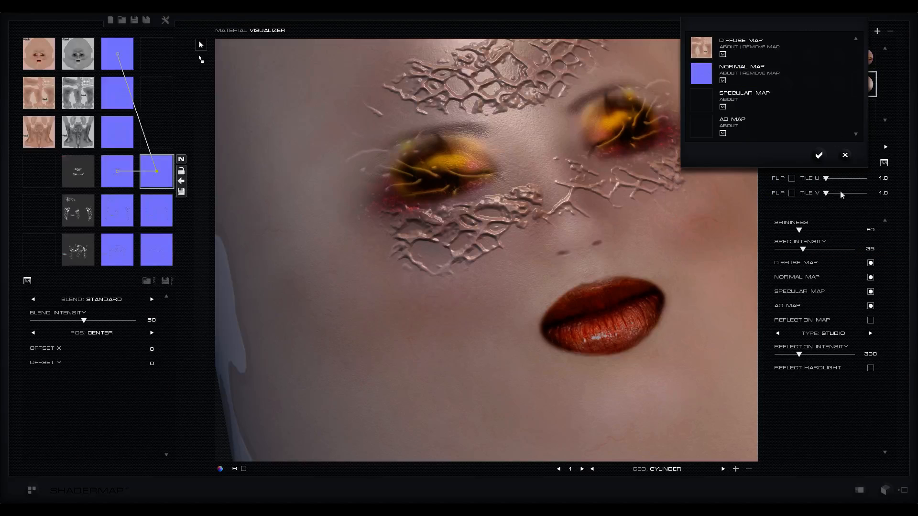
click(819, 154)
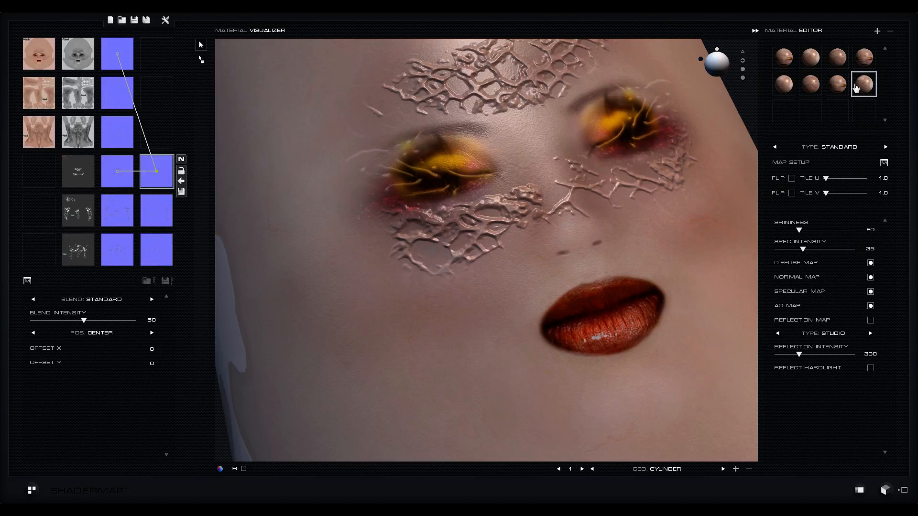
- Add a ninth Standard material with the torso color texture from row three as diffuse map and the sixth-row blended map from column four as normal map
click(877, 32)
click(861, 39)
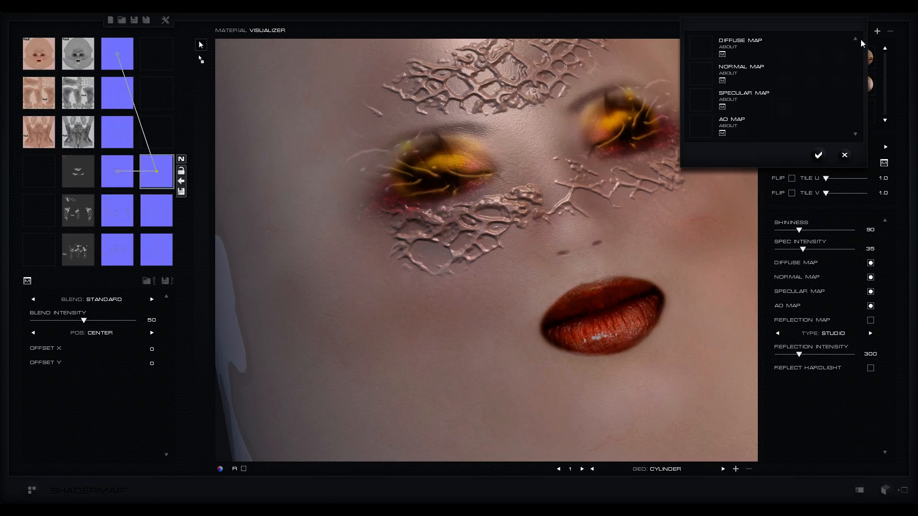
click(722, 54)
click(689, 110)
click(854, 239)
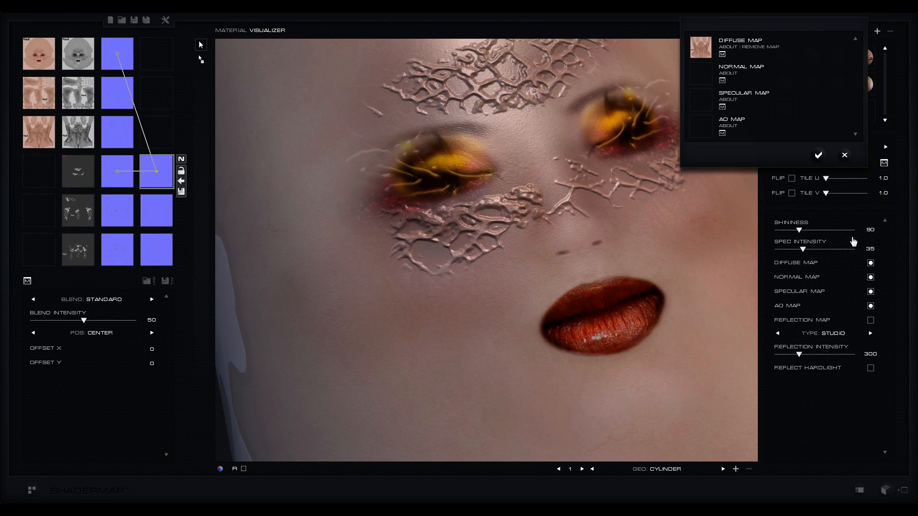
click(722, 81)
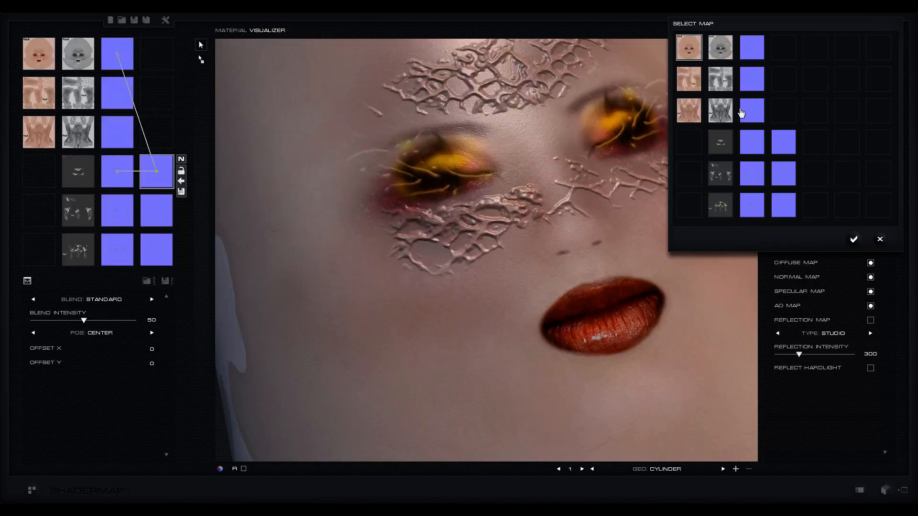
click(783, 206)
click(853, 239)
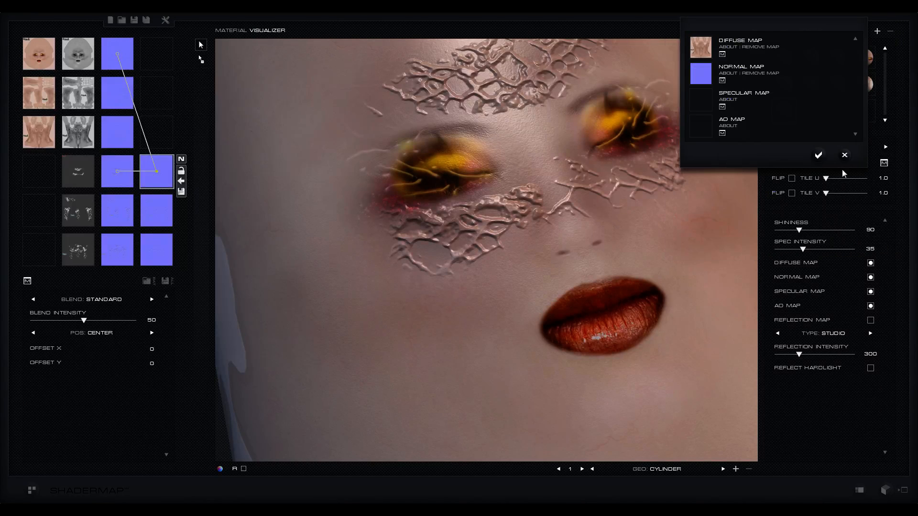
click(818, 154)
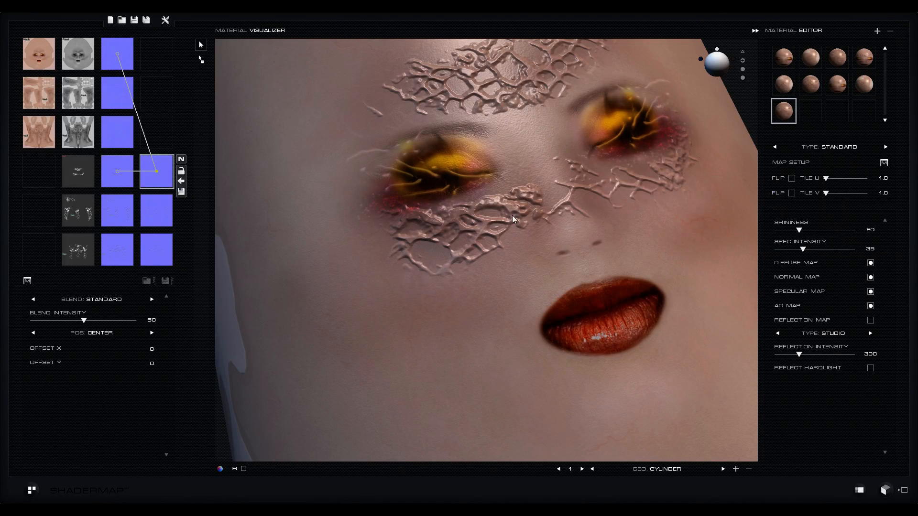
- With the seventh material on the cylinder, try N-Add and Greater Angle blending on the fourth-row blended normal map and settle on N-Overlay
drag(566, 153, 549, 155)
drag(541, 274, 551, 258)
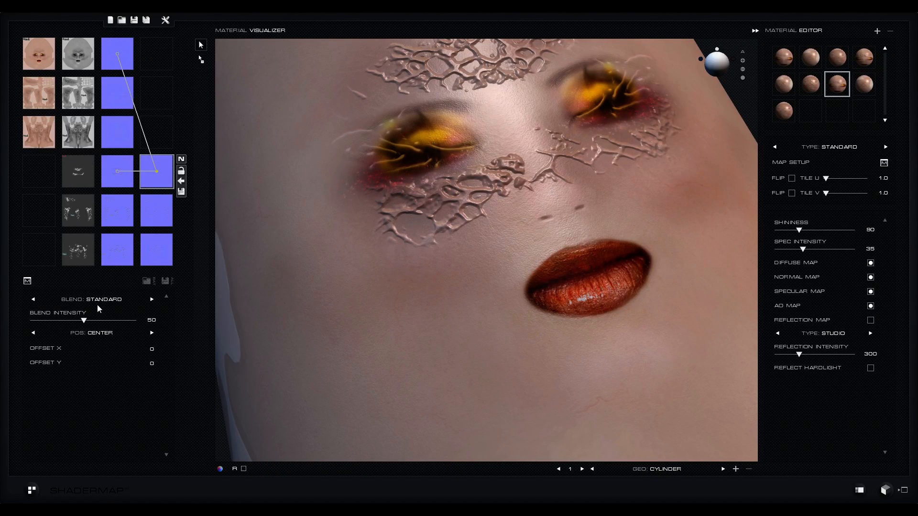
drag(389, 167, 400, 185)
scroll(441, 225, up, 5)
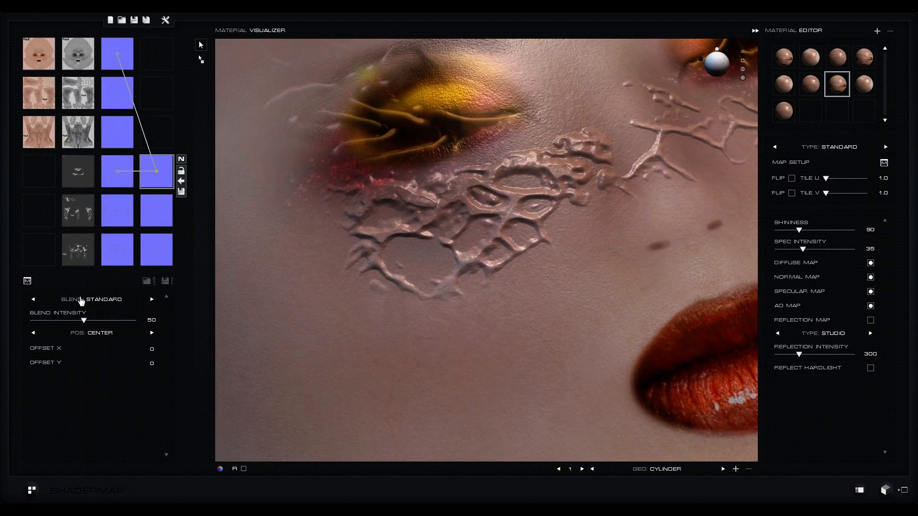
click(152, 300)
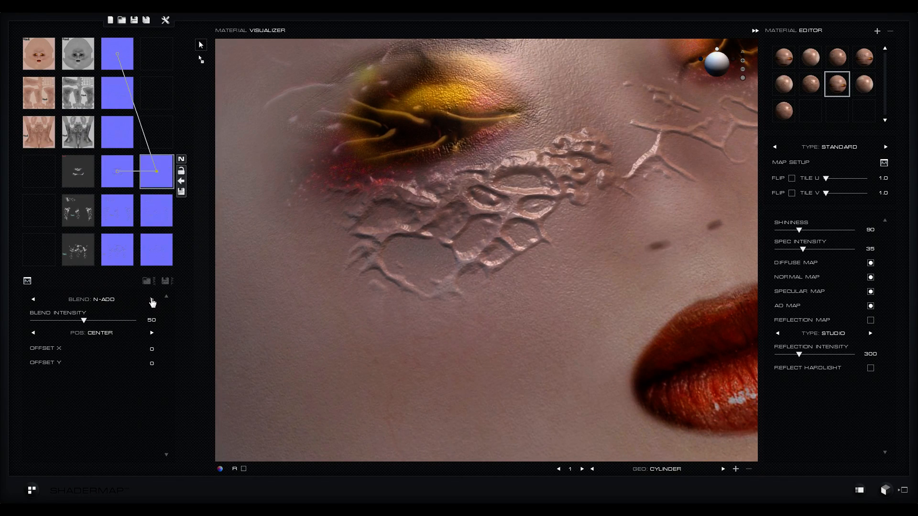
click(152, 300)
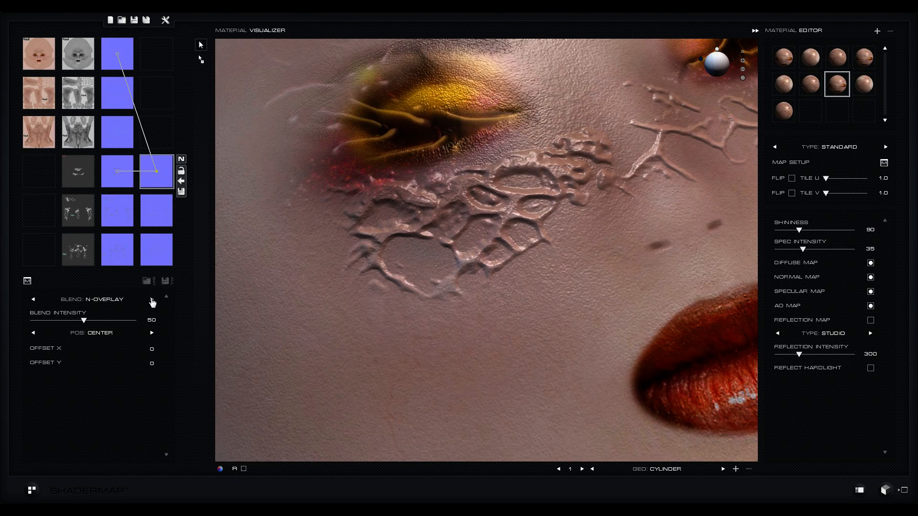
click(152, 301)
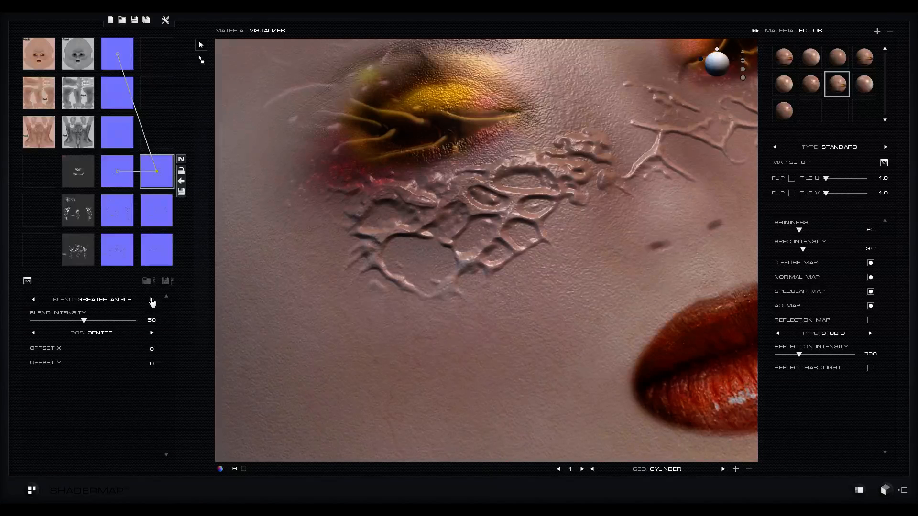
click(152, 300)
click(152, 301)
click(153, 300)
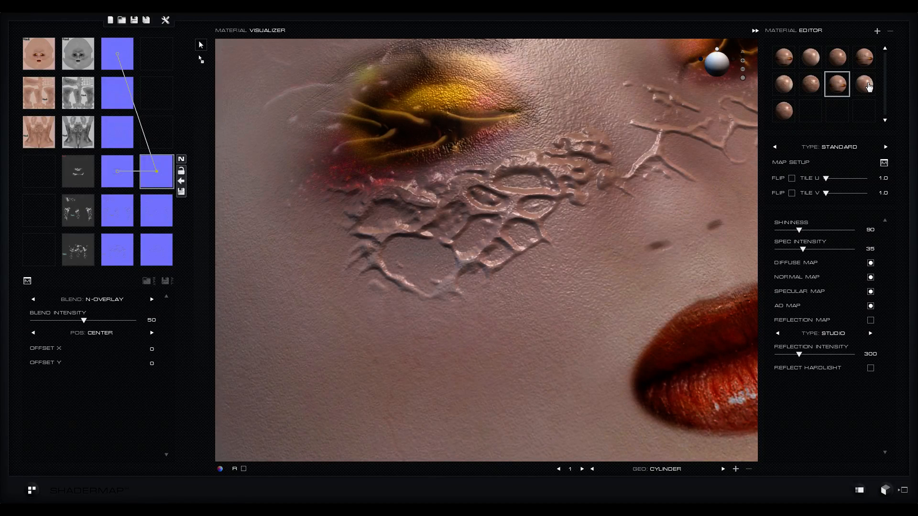
- Show the eighth limbs material on the cylinder and set the fifth-row blended normal map's blend mode to N-Overlay
drag(868, 86, 504, 238)
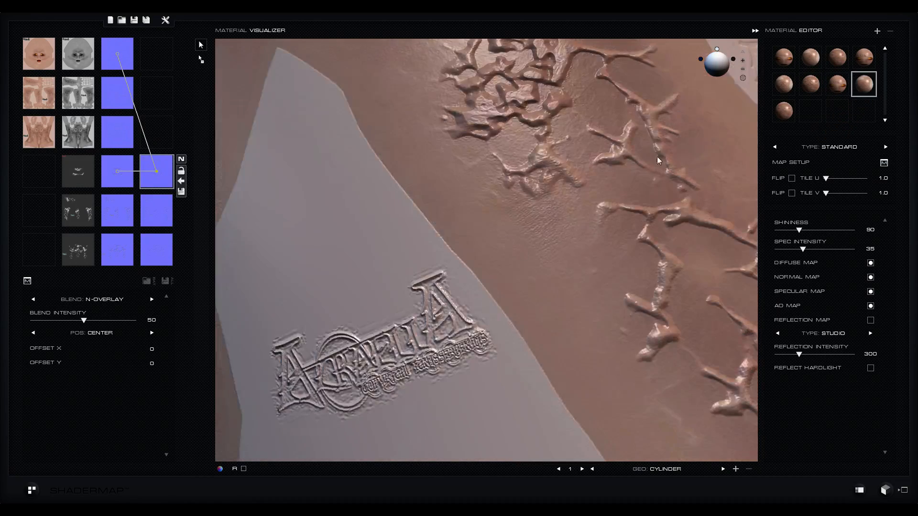
drag(657, 157, 604, 148)
drag(624, 315, 458, 266)
click(160, 220)
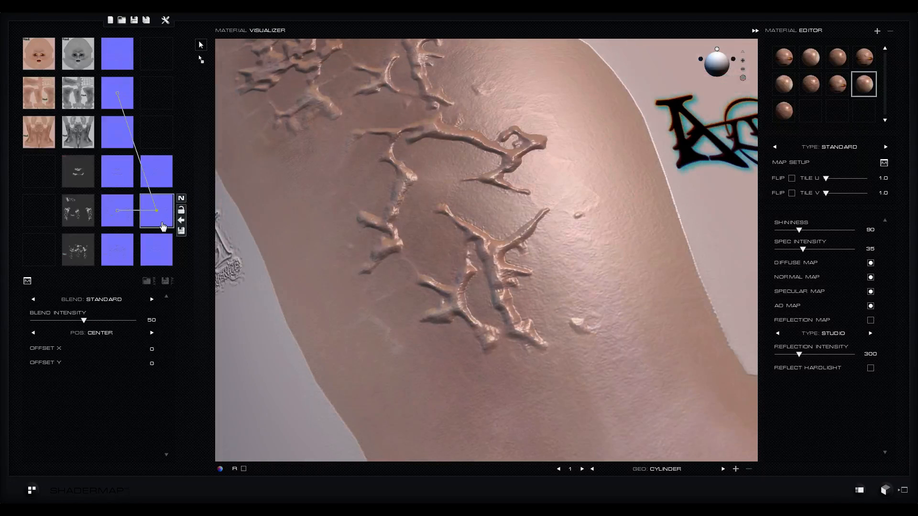
click(152, 300)
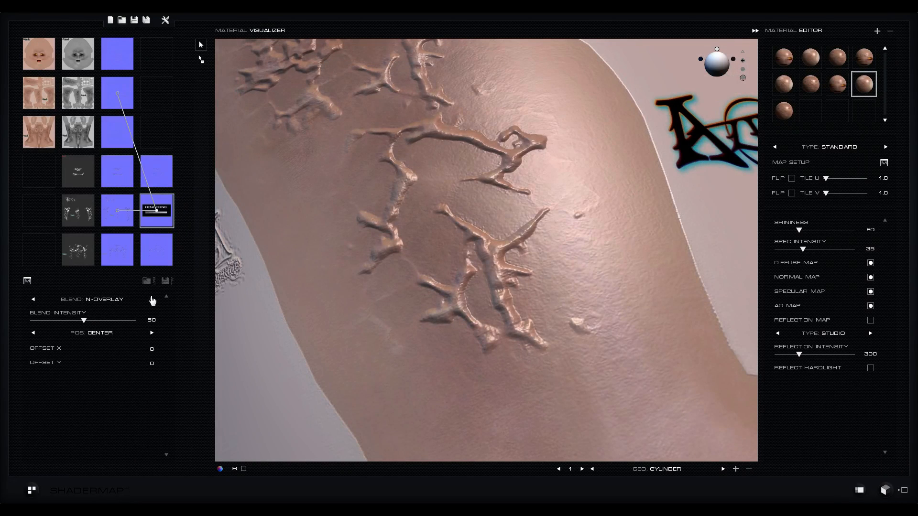
drag(502, 204, 524, 287)
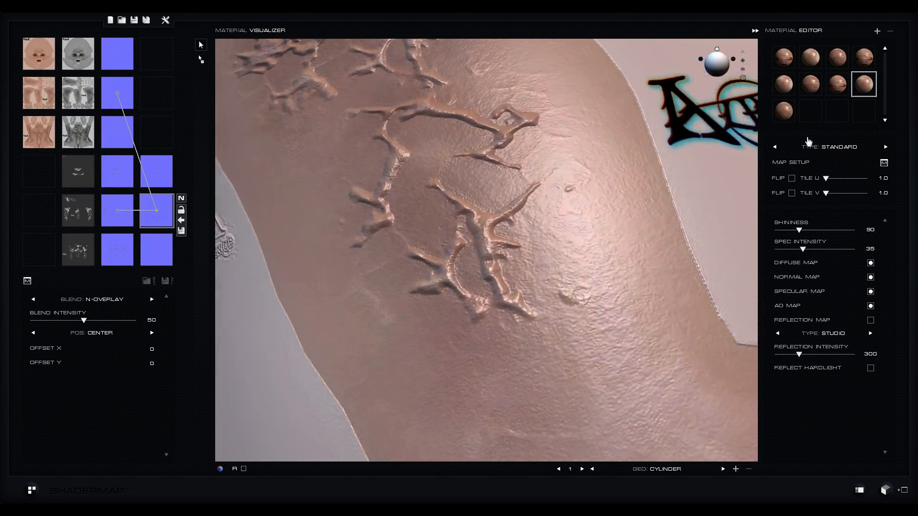
- Select the ninth torso material for preview and set the sixth-row blended normal map's blend mode to N-Overlay
click(783, 111)
drag(425, 242, 385, 264)
click(154, 253)
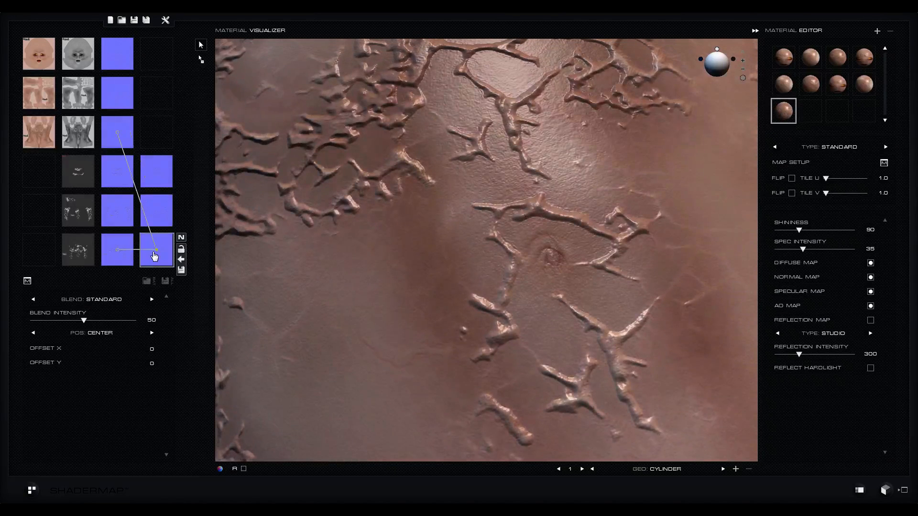
click(152, 300)
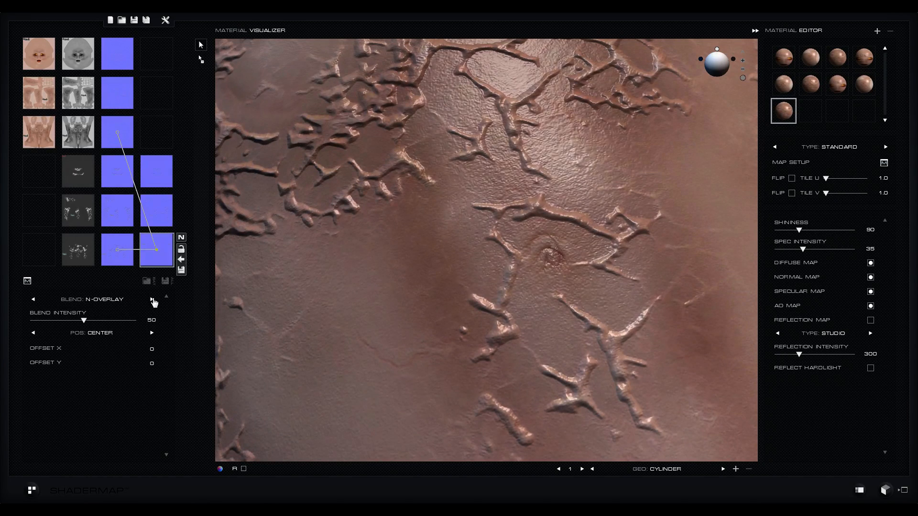
- Examine the blended vein relief on the ninth torso material and, after switching to the eighth limbs material, around the cylinder under different angles and lighting
drag(372, 251, 653, 128)
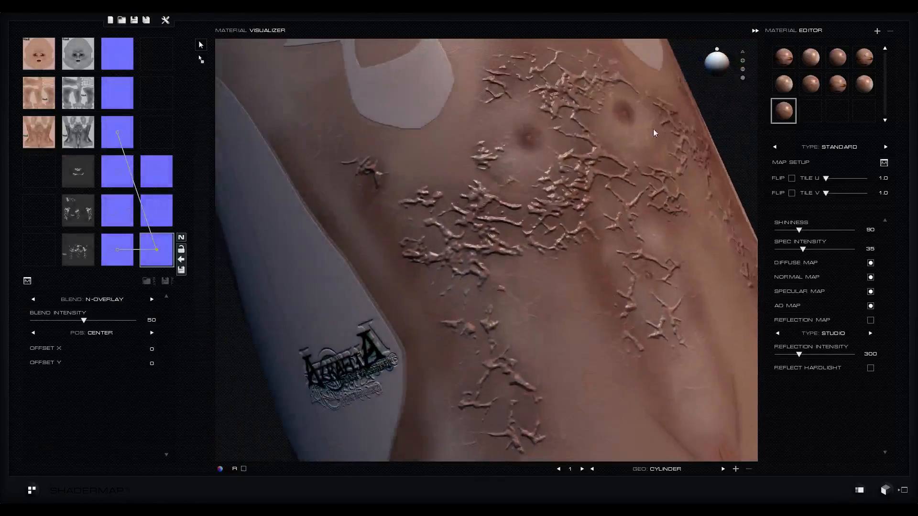
click(869, 84)
drag(554, 279, 514, 84)
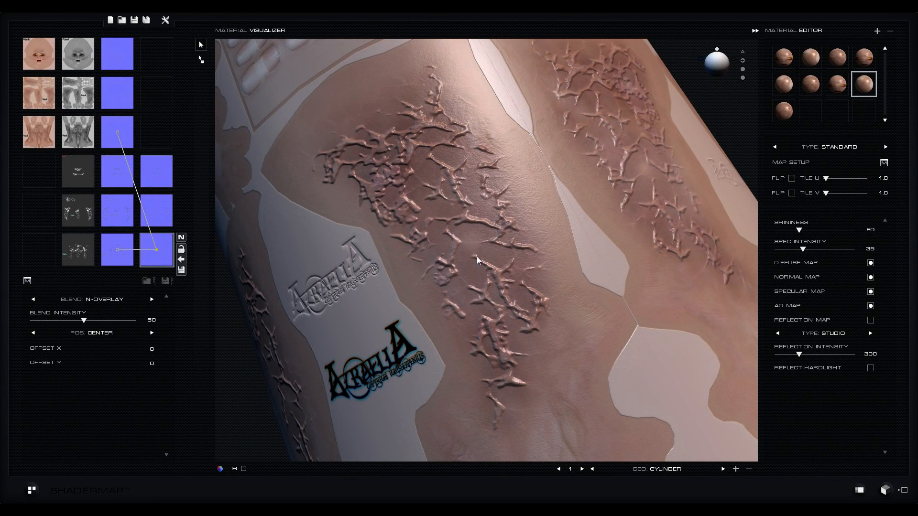
drag(409, 115, 441, 149)
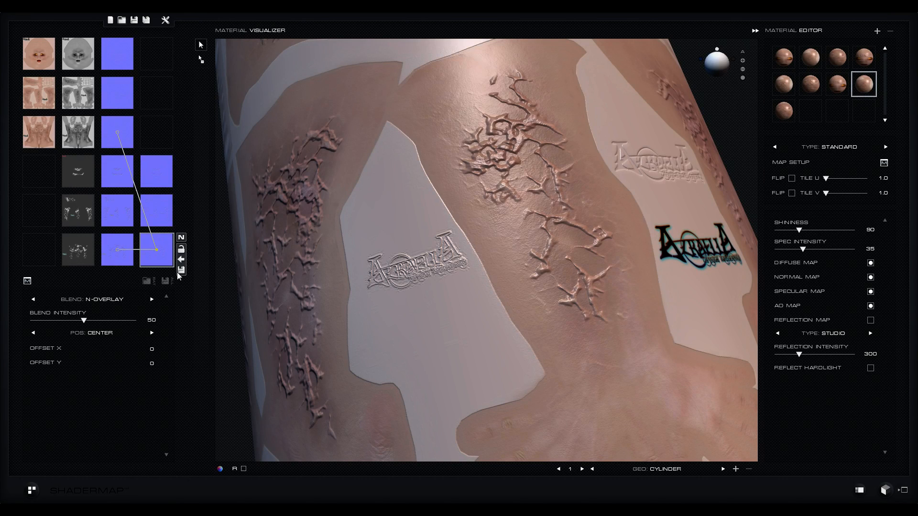
drag(292, 191, 465, 194)
drag(583, 199, 501, 261)
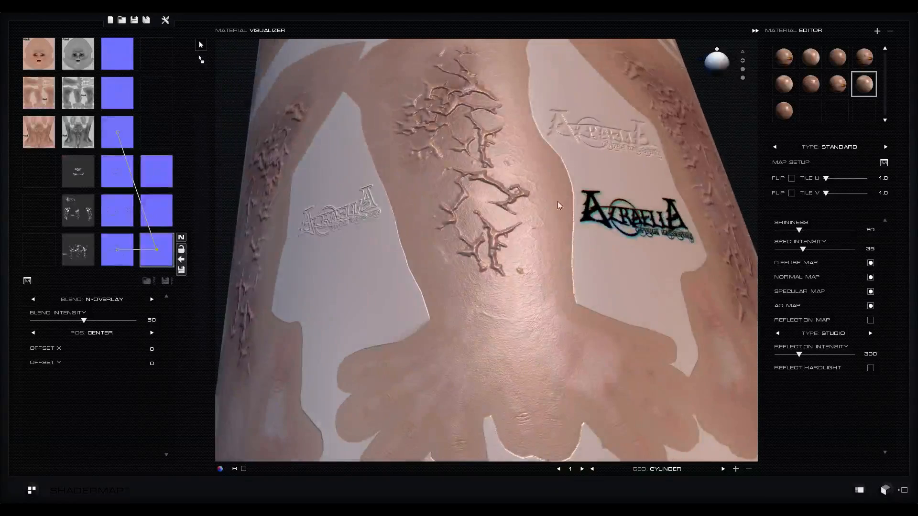
drag(556, 137, 441, 153)
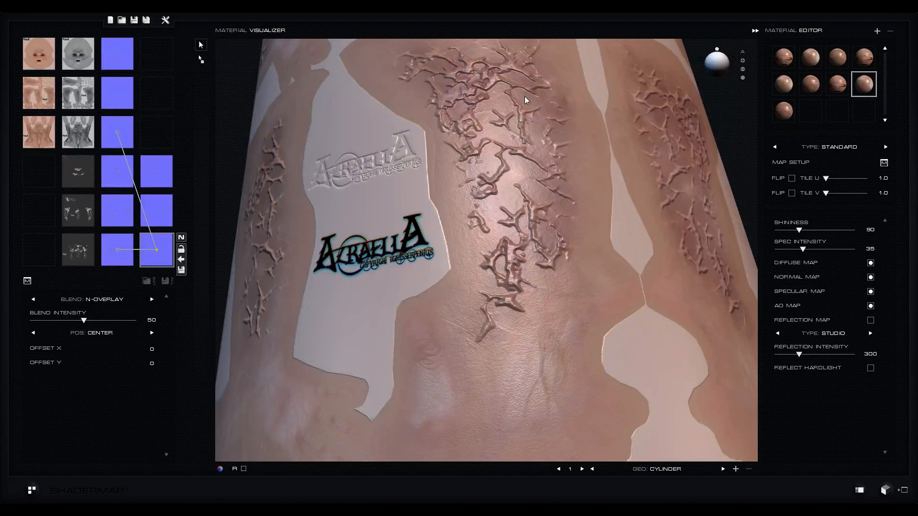
drag(525, 97, 482, 109)
drag(475, 280, 512, 316)
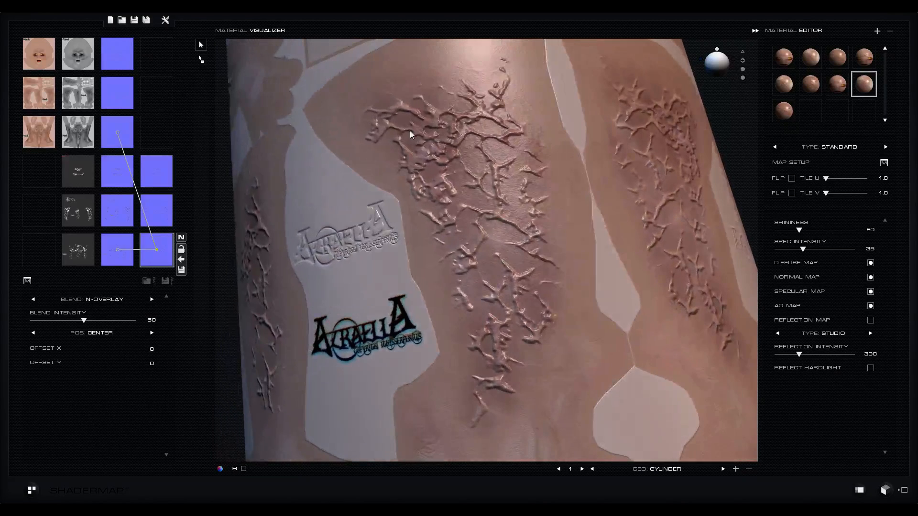
drag(383, 110, 426, 167)
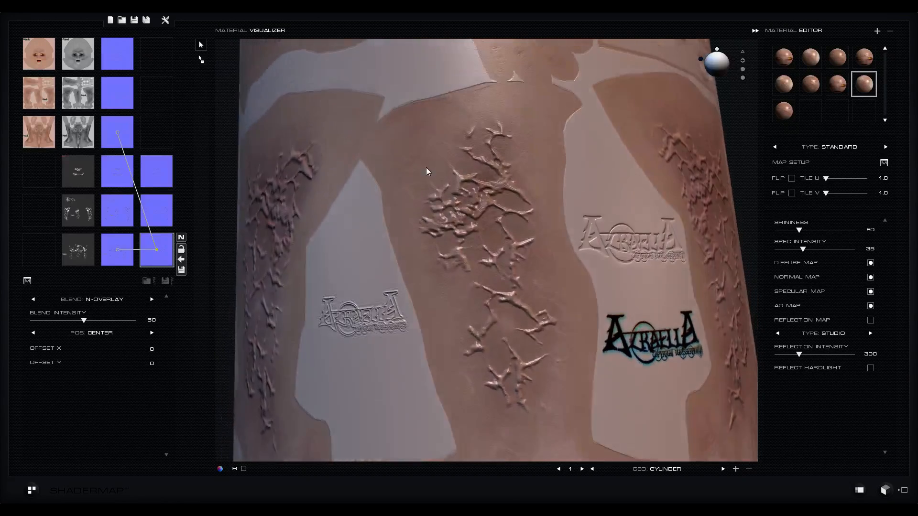
drag(518, 154, 523, 99)
drag(522, 245, 514, 213)
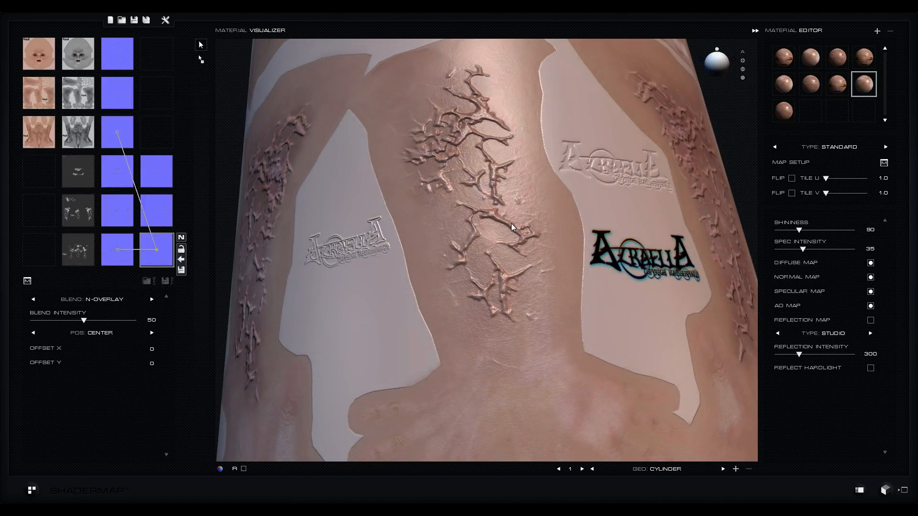